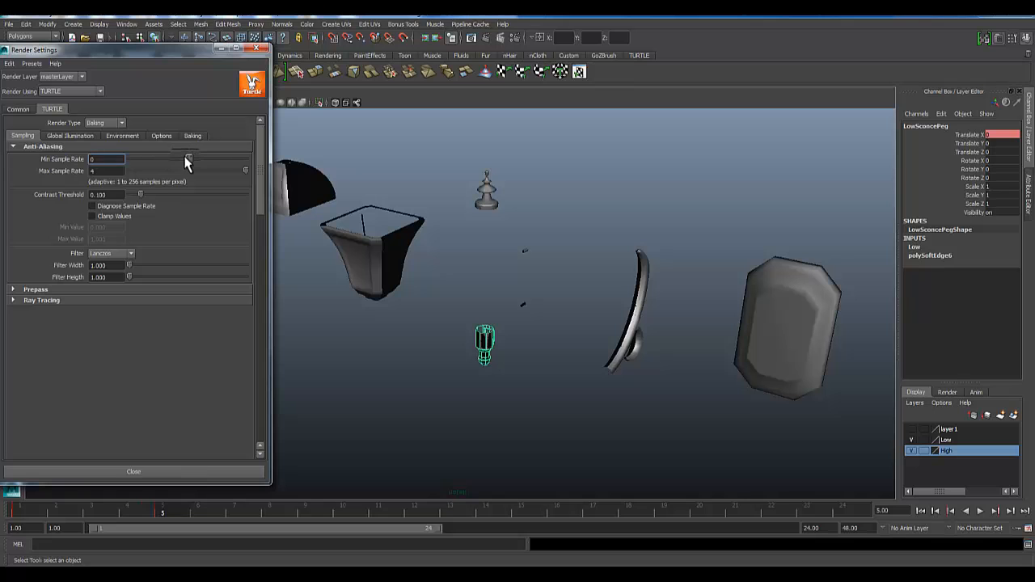
# Set the anti-aliasing Min Sample Rate to -3 and the Max Sample Rate to 0 for the Turtle bake
pyautogui.moveTo(151, 162); pyautogui.dragTo(148, 160)
pyautogui.moveTo(246, 171); pyautogui.dragTo(194, 178)
pyautogui.click(68, 134)
pyautogui.click(122, 135)
pyautogui.click(162, 135)
# Change the Background Color in the baking Common Settings to white
pyautogui.click(193, 135)
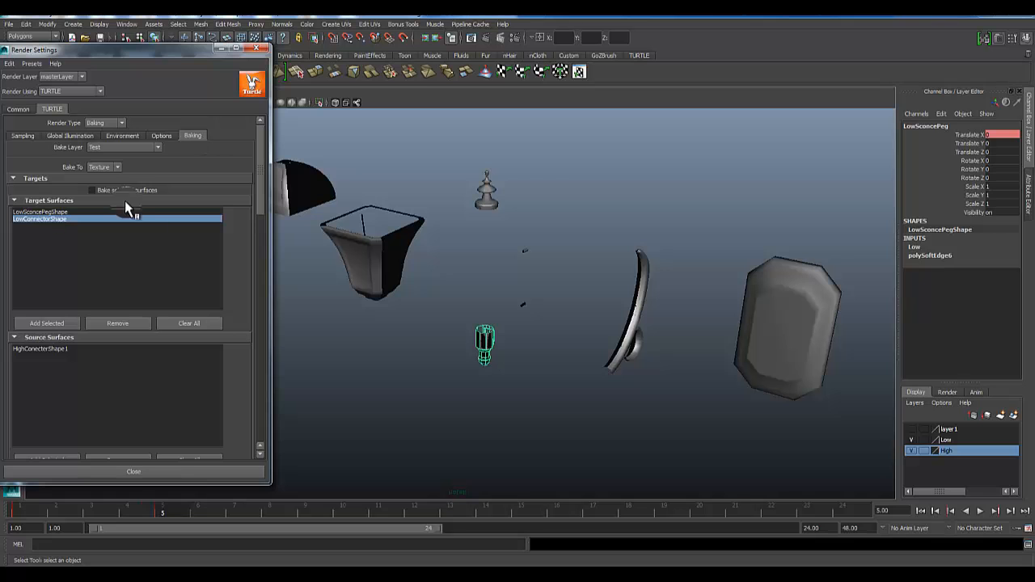
pyautogui.scroll(-2, 262, 209)
pyautogui.keyDown('alt'); pyautogui.moveTo(537, 386); pyautogui.dragTo(652, 357, button='right'); pyautogui.keyUp('alt')
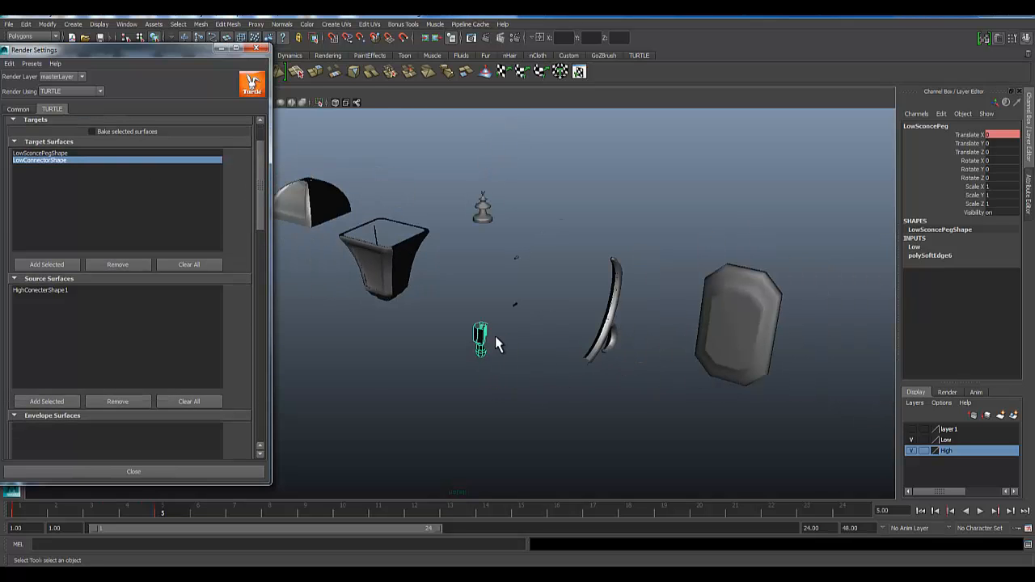
pyautogui.scroll(-6, 162, 319)
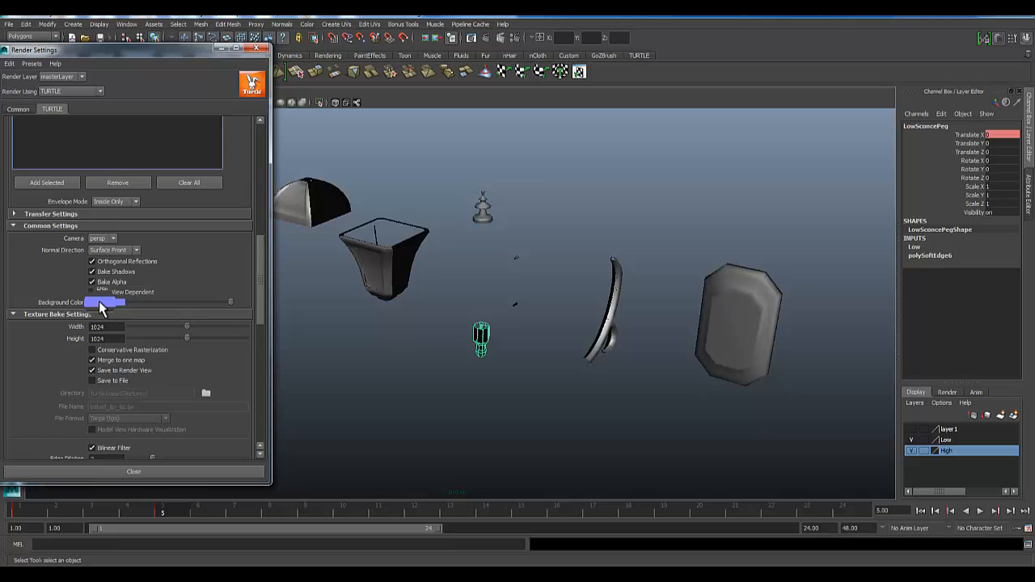
pyautogui.click(102, 305)
pyautogui.moveTo(180, 308); pyautogui.dragTo(3, 343)
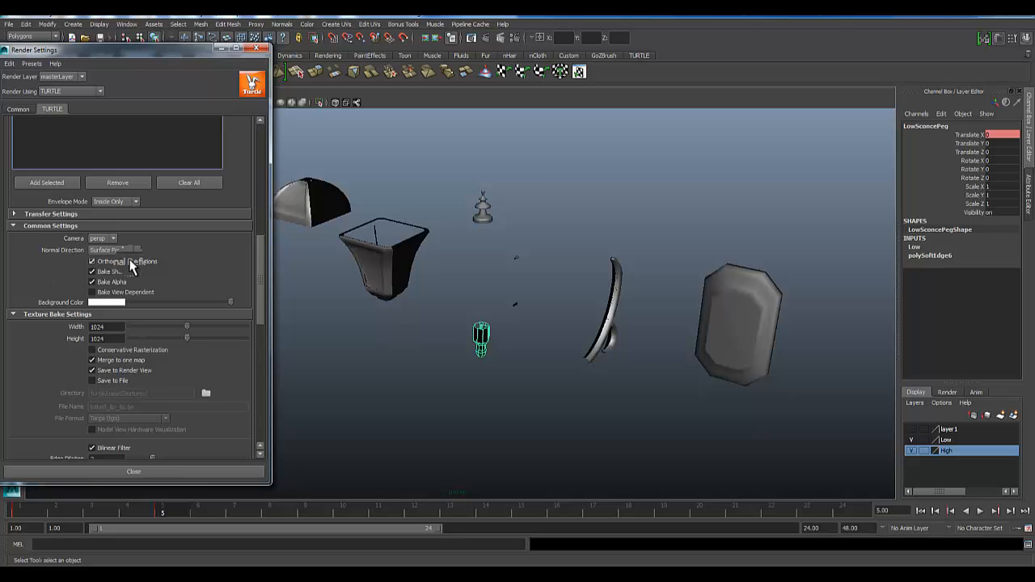
# Disable the Normal Map bake output and enable the Custom shader output
pyautogui.scroll(5, 121, 354)
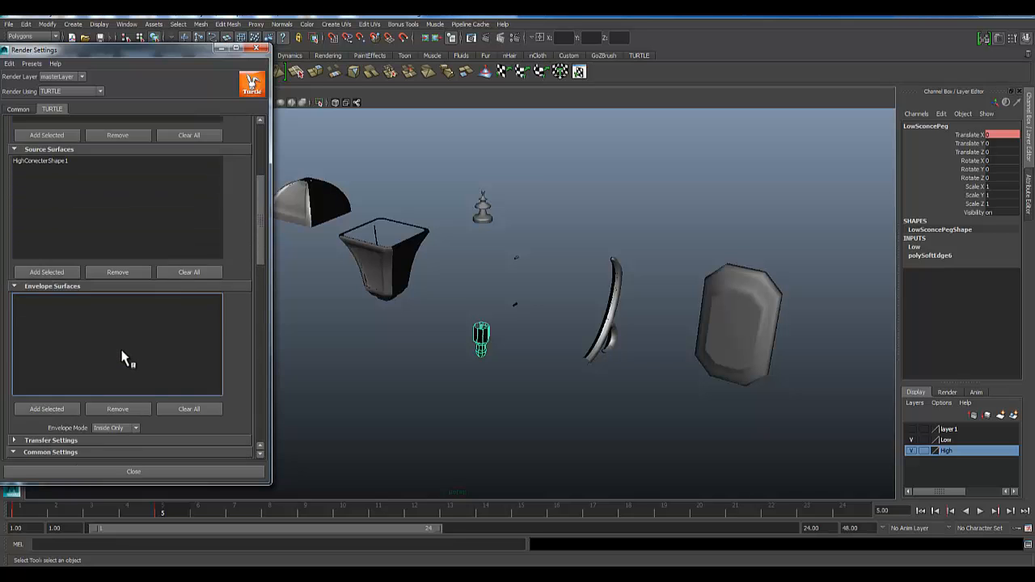
pyautogui.scroll(-7, 123, 359)
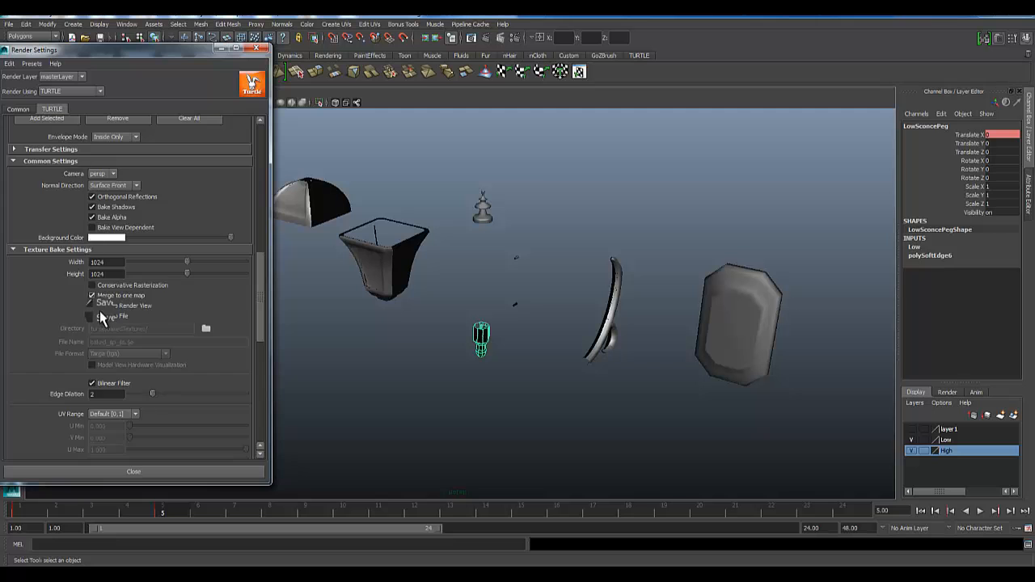
pyautogui.scroll(-8, 100, 310)
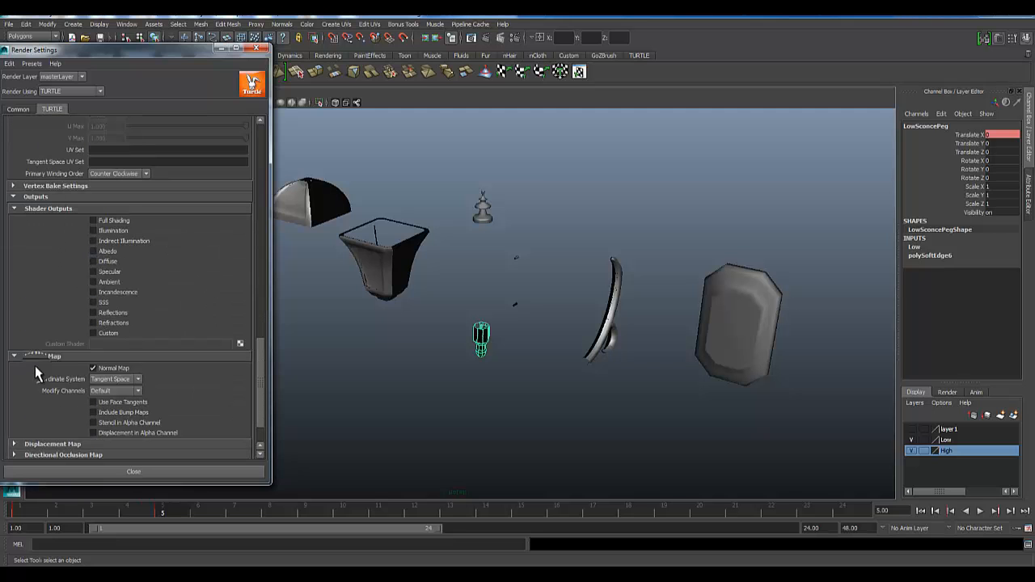
pyautogui.click(92, 367)
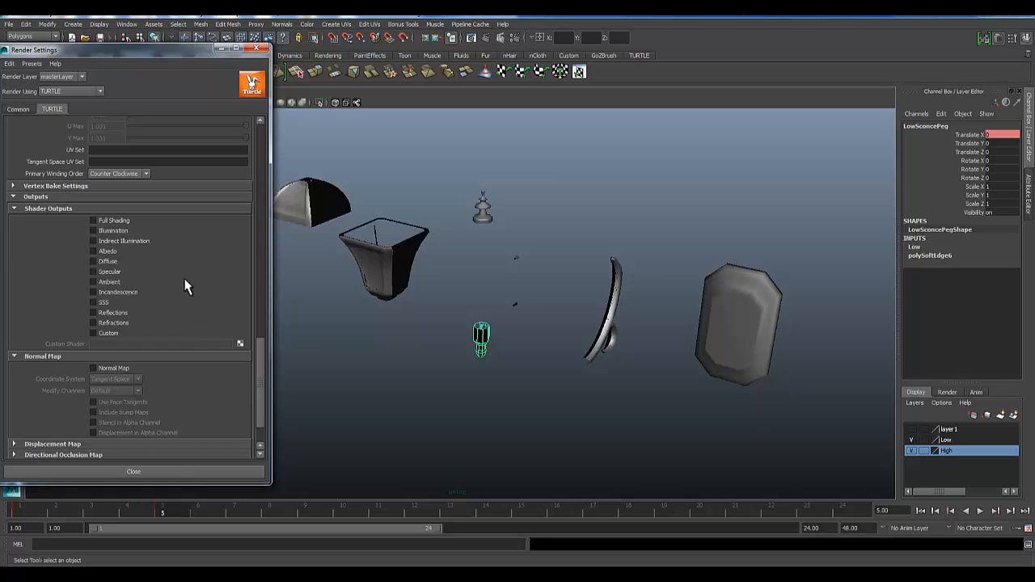
pyautogui.click(93, 334)
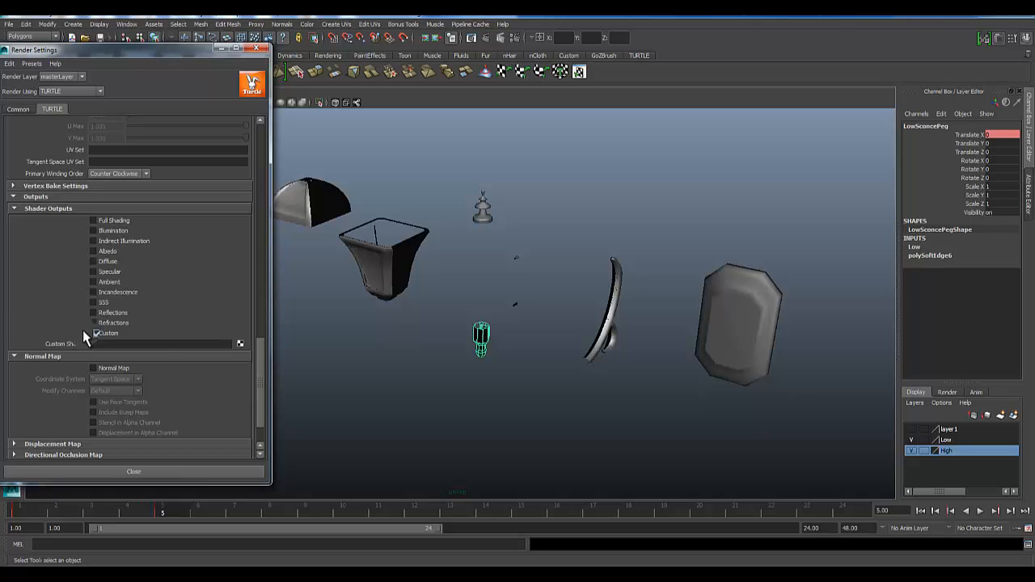
# Assign a new Maya Ilr Occ Sampler node as the Custom Shader for the bake
pyautogui.click(240, 345)
pyautogui.moveTo(292, 75); pyautogui.dragTo(391, 62)
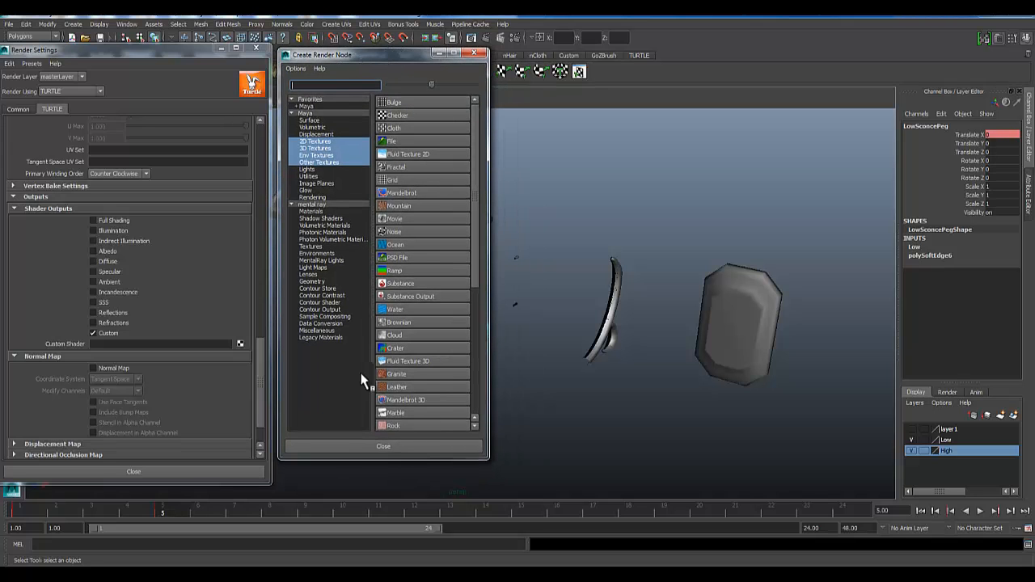
pyautogui.moveTo(335, 122); pyautogui.dragTo(304, 104, button='middle')
pyautogui.click(304, 112)
pyautogui.moveTo(408, 243); pyautogui.dragTo(423, 212, button='middle')
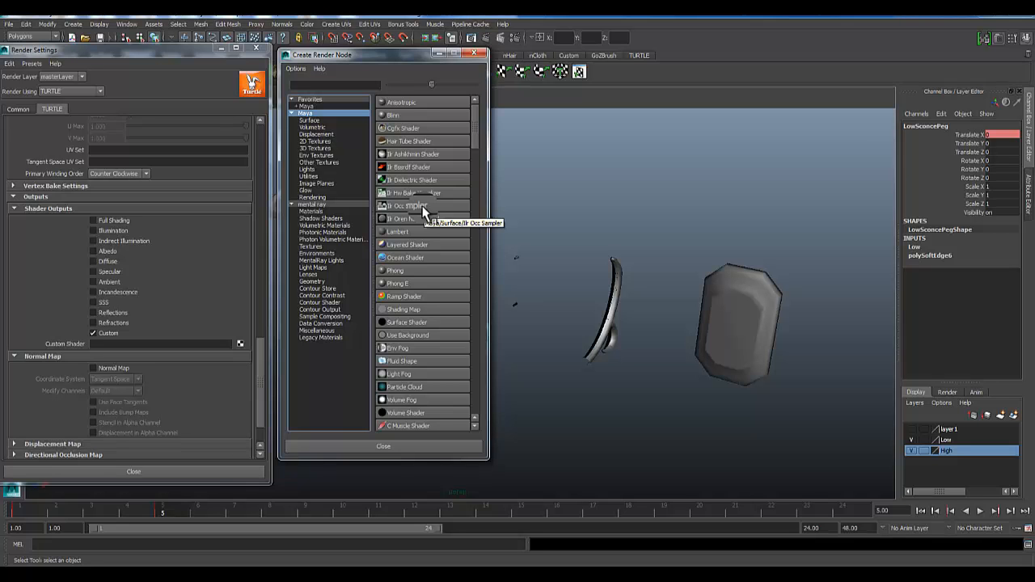
pyautogui.click(421, 208)
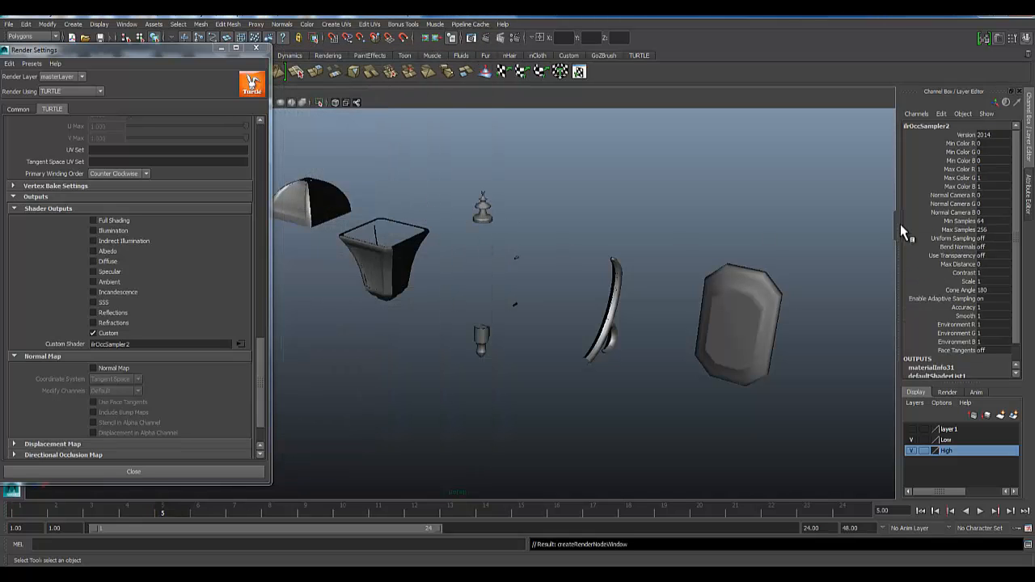
# Examine the occlusion sampler's material and common sampling attributes in full
pyautogui.click(1028, 194)
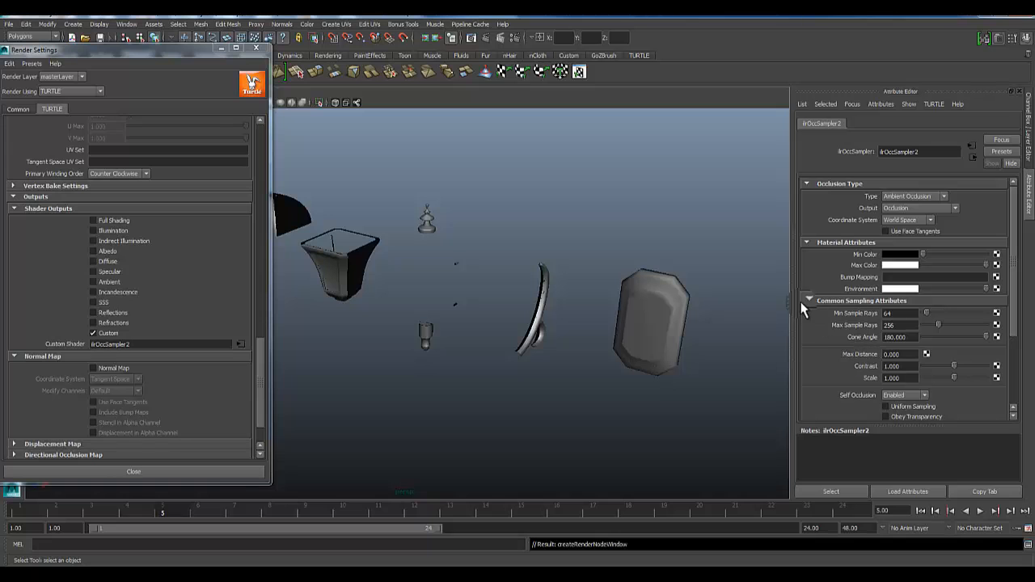
pyautogui.click(896, 324)
pyautogui.scroll(-2, 881, 340)
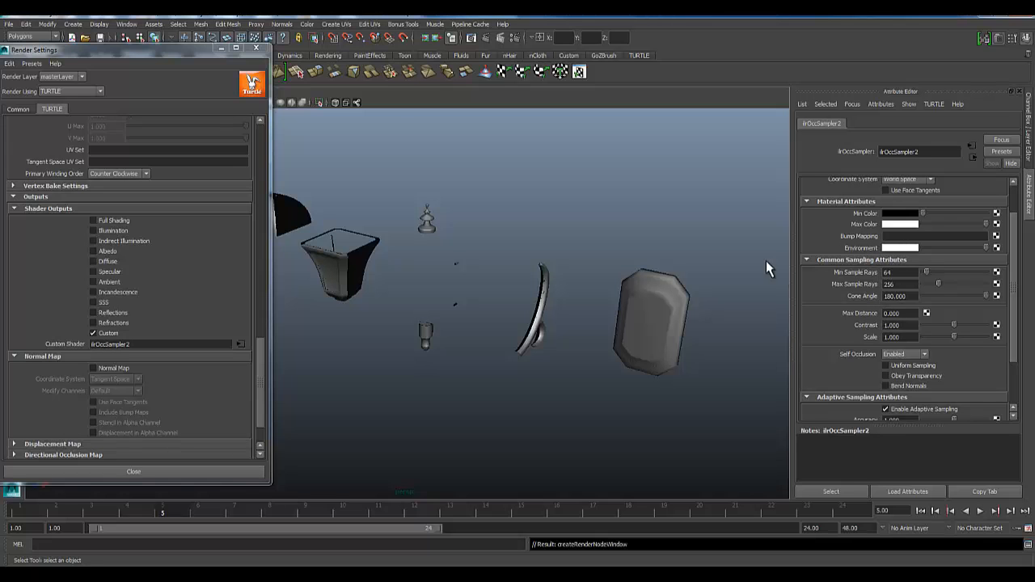
# Render a test occlusion bake, inspect it in the Render View, and close the view
pyautogui.click(485, 37)
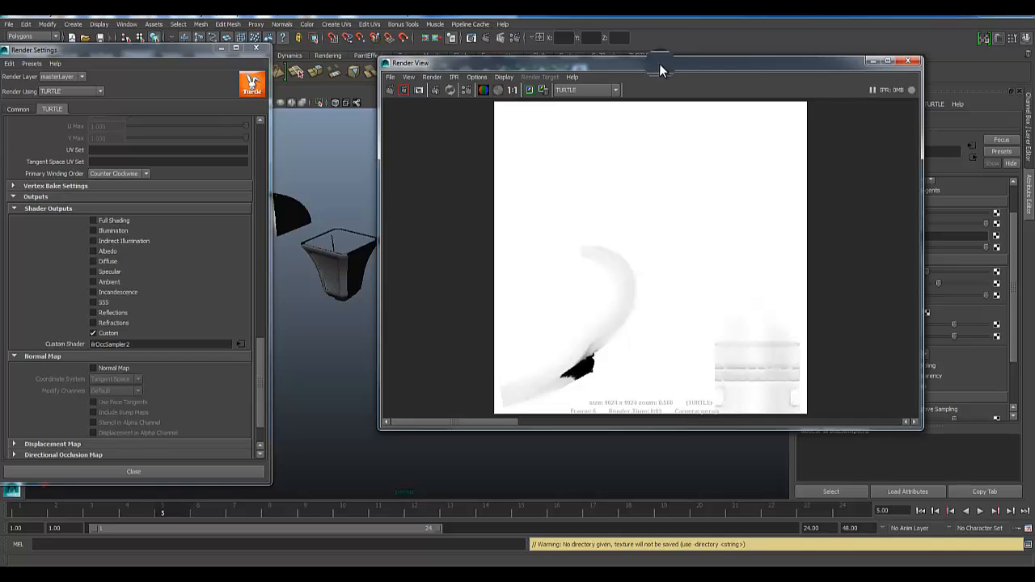
pyautogui.moveTo(659, 63); pyautogui.dragTo(523, 41)
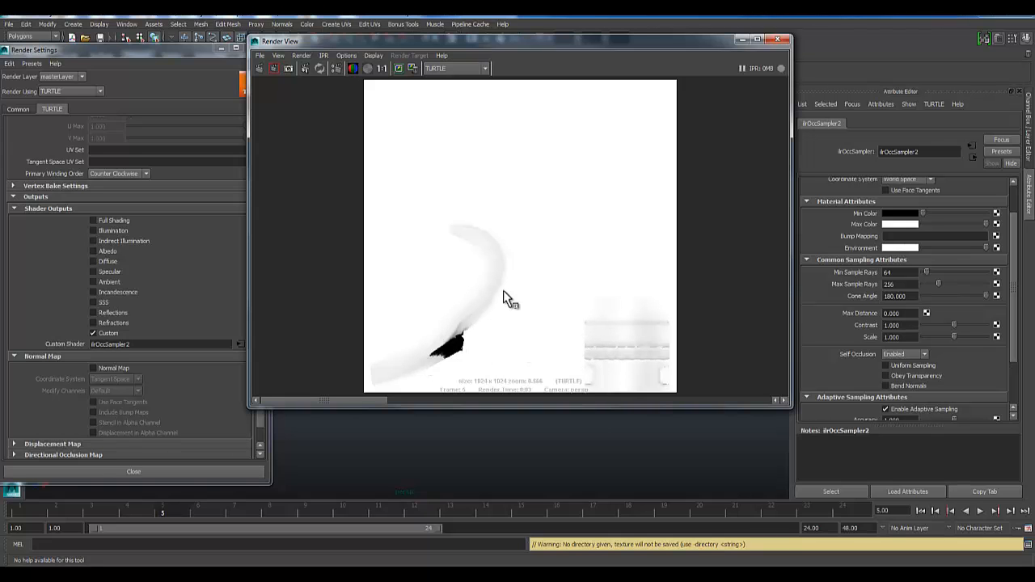
pyautogui.click(778, 39)
# Raise the anti-aliasing Max Sample Rate to its maximum and render the occlusion bake again
pyautogui.moveTo(260, 356); pyautogui.dragTo(273, 118)
pyautogui.click(23, 136)
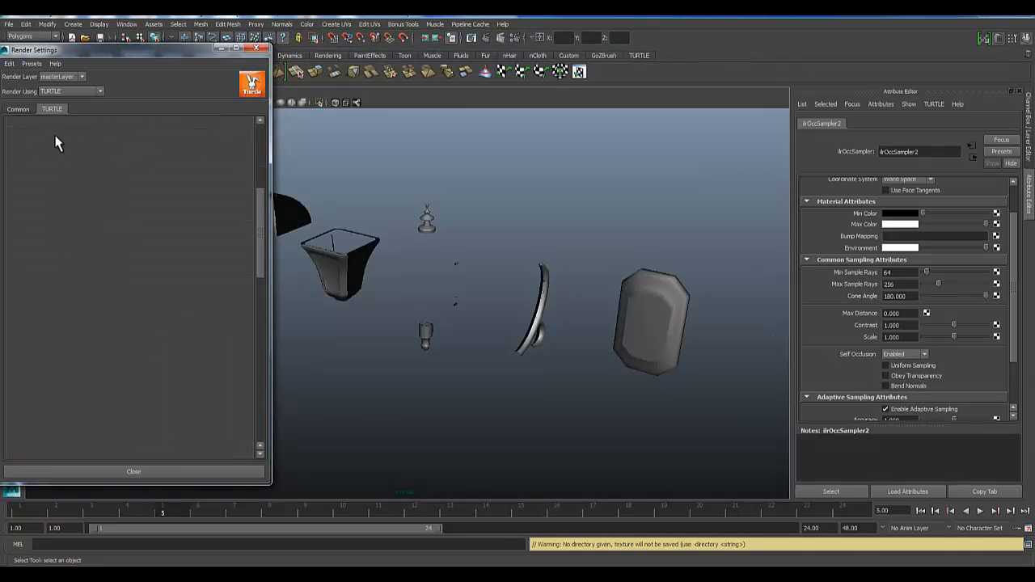
pyautogui.moveTo(262, 200); pyautogui.dragTo(255, 128)
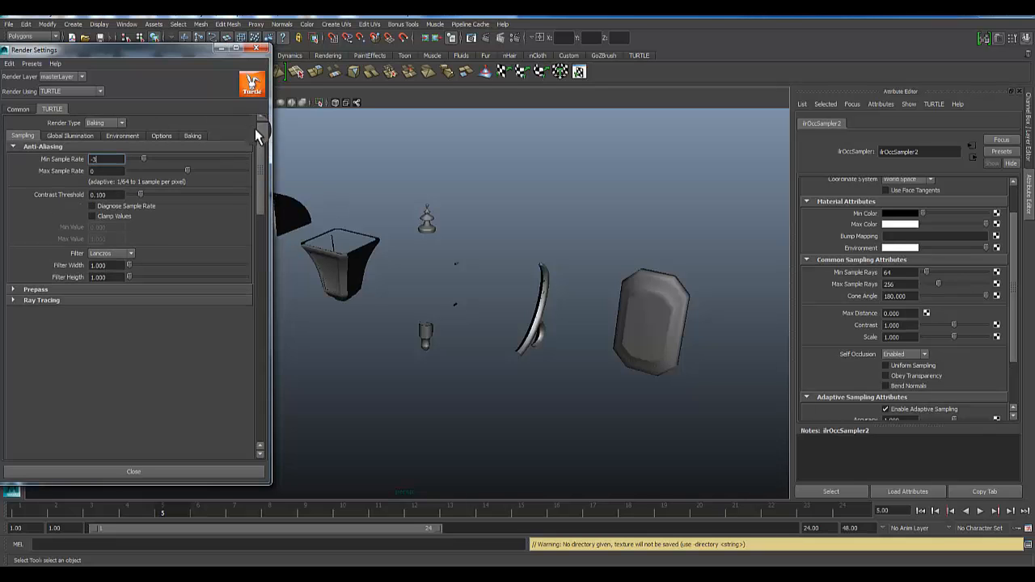
pyautogui.moveTo(188, 170); pyautogui.dragTo(245, 171)
pyautogui.click(486, 38)
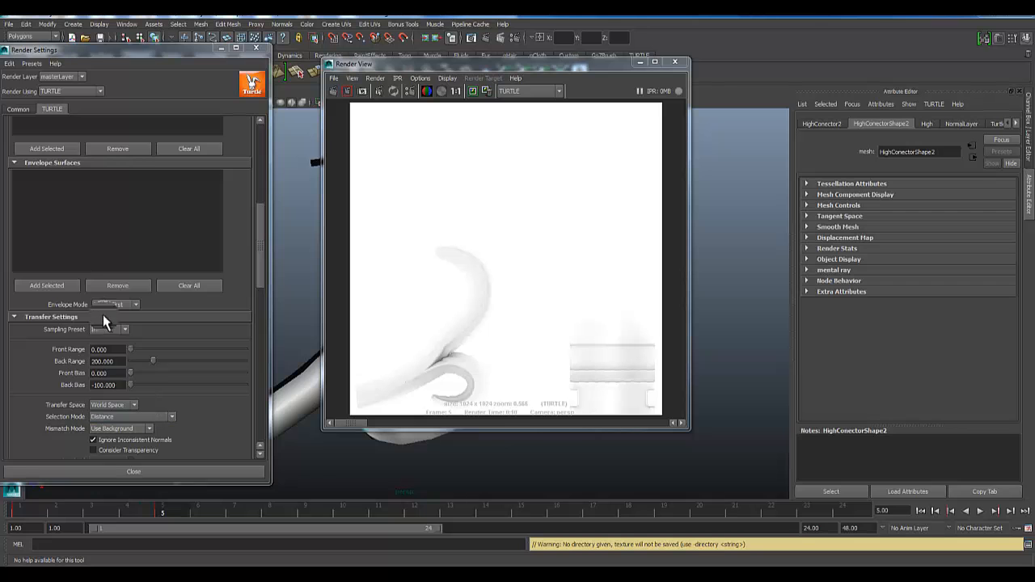
# Set both the baking Envelope Mode and the transfer Sampling Preset to Closest
pyautogui.click(107, 305)
pyautogui.click(113, 336)
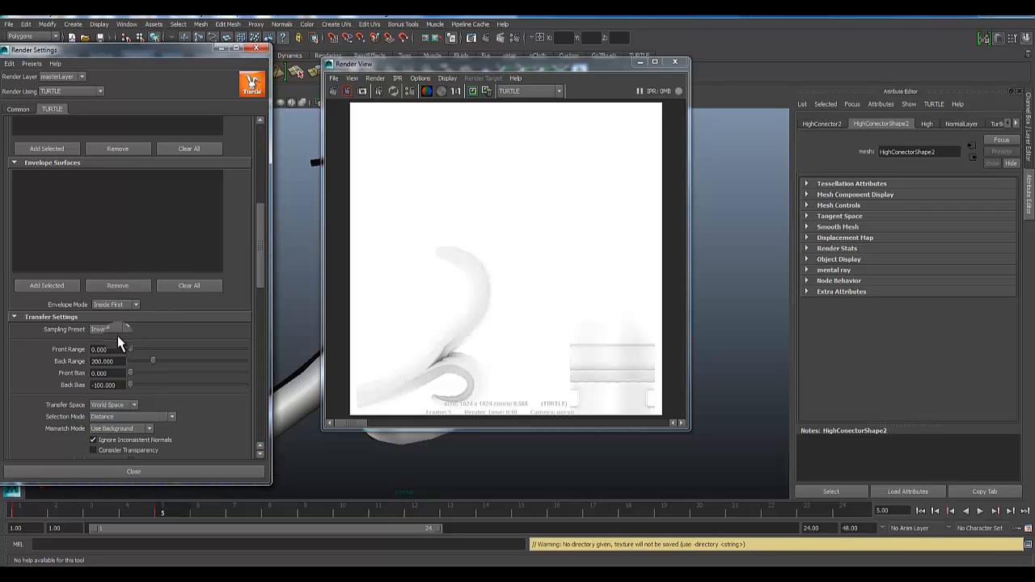
pyautogui.click(105, 304)
pyautogui.click(150, 309)
pyautogui.click(108, 330)
pyautogui.click(160, 316)
# Enable Uniform Sampling on the custom occlusion shader and set its Min Sample Rays to 128
pyautogui.moveTo(261, 266); pyautogui.dragTo(291, 421)
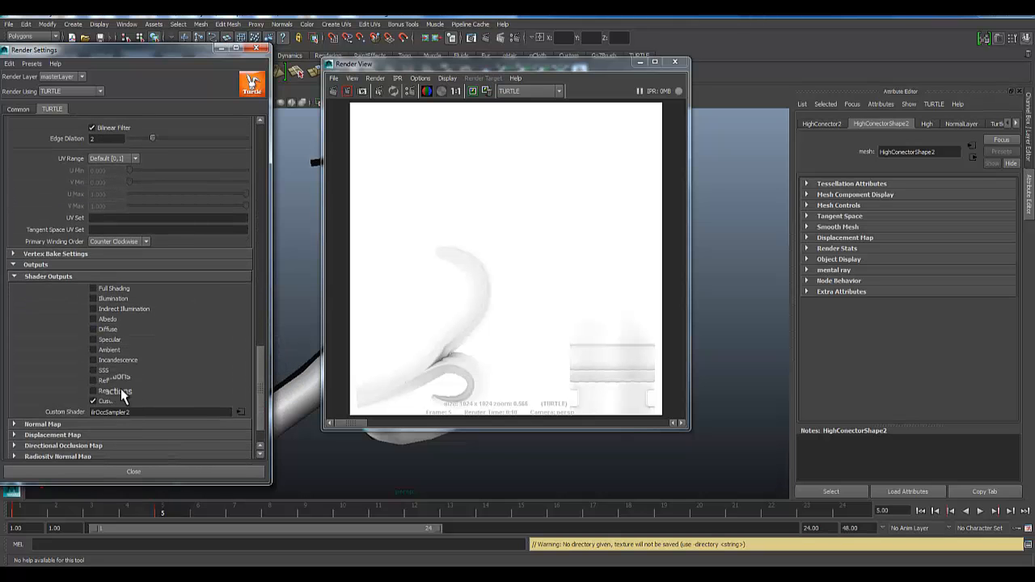
pyautogui.click(239, 411)
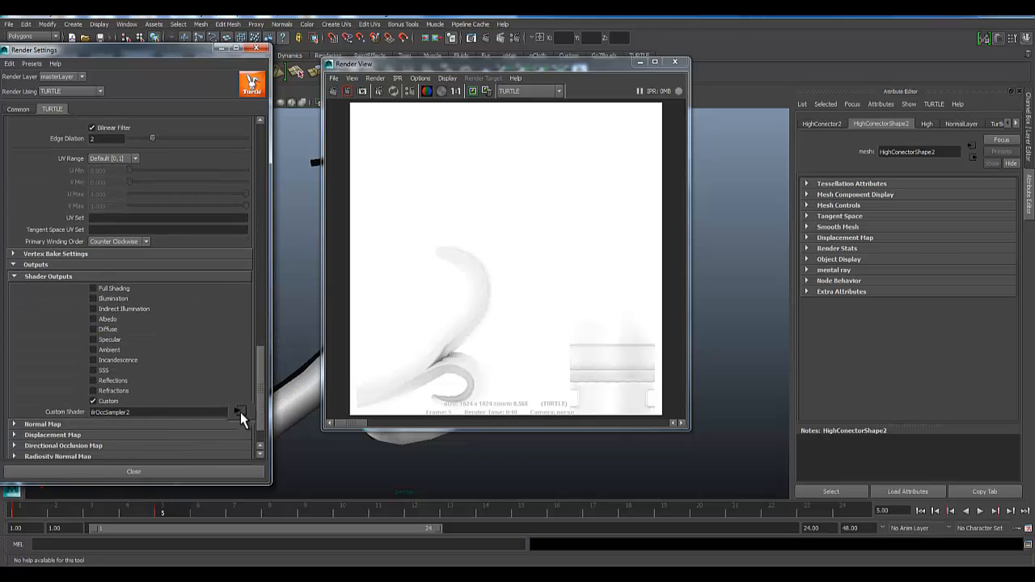
pyautogui.click(886, 300)
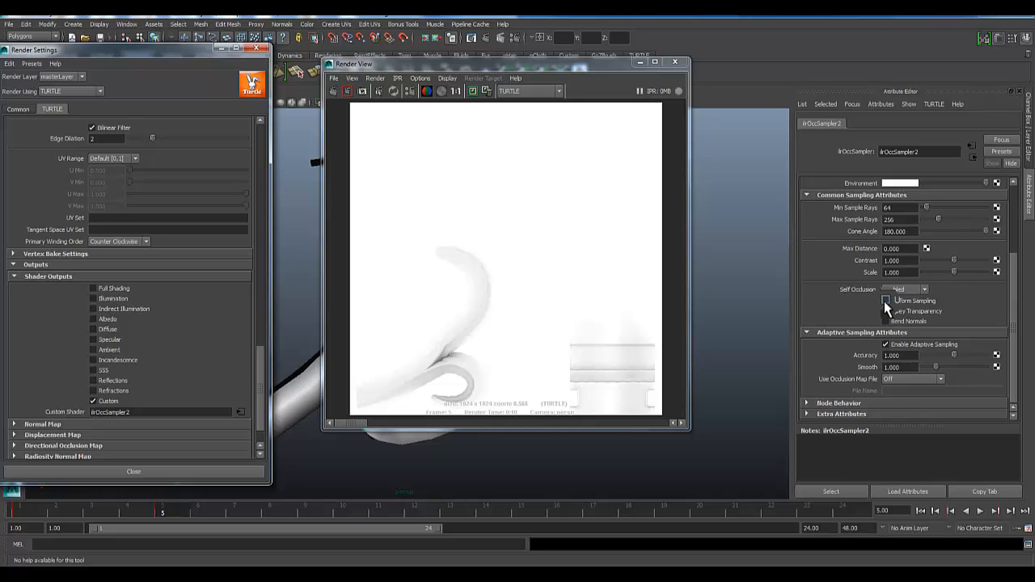
pyautogui.scroll(2, 886, 243)
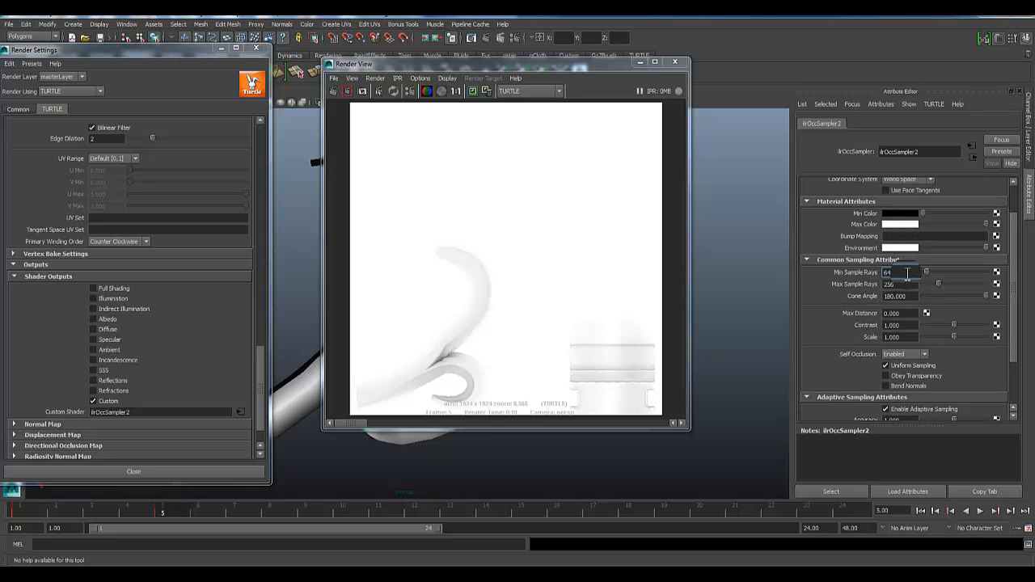
pyautogui.write('8')
pyautogui.press('Tab')
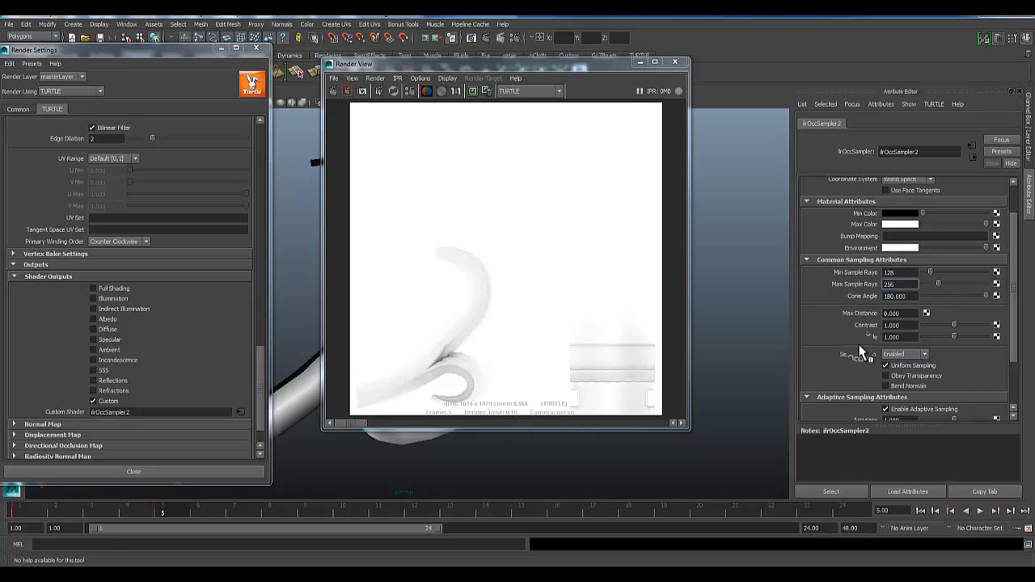
# Render the bake with the changed settings and move the Render View clear of the model
pyautogui.click(333, 90)
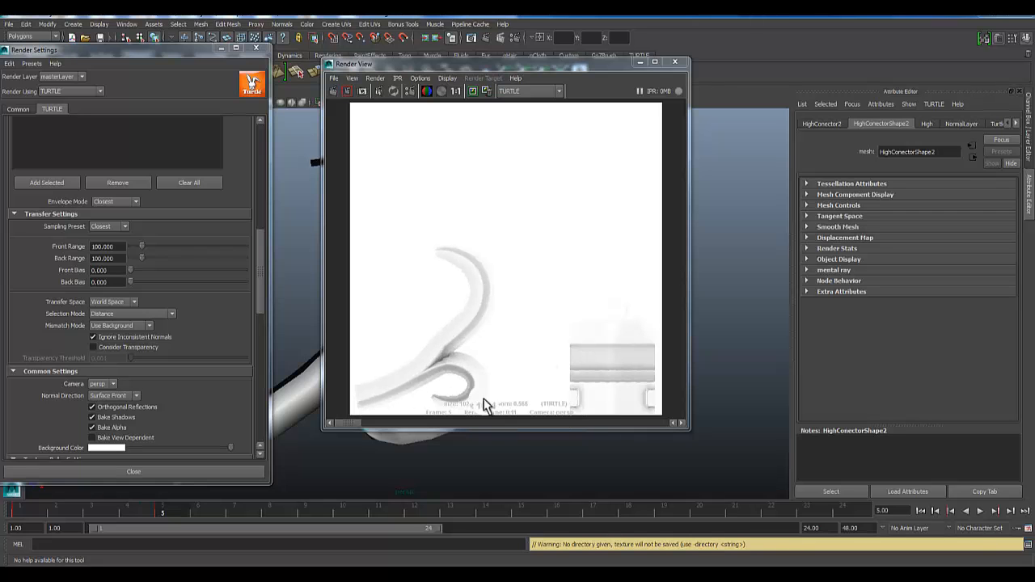
pyautogui.moveTo(538, 65); pyautogui.dragTo(802, 52)
pyautogui.keyDown('alt'); pyautogui.moveTo(383, 315); pyautogui.dragTo(404, 353); pyautogui.keyUp('alt')
pyautogui.click(427, 374)
# Move the timeline to frame 1, where the sconce is assembled, and bake again, keeping the current render image
pyautogui.moveTo(330, 317)
pyautogui.keyDown('alt'); pyautogui.mouseDown()
pyautogui.moveTo(392, 300)
pyautogui.moveTo(343, 307)
pyautogui.mouseUp(); pyautogui.keyUp('alt')
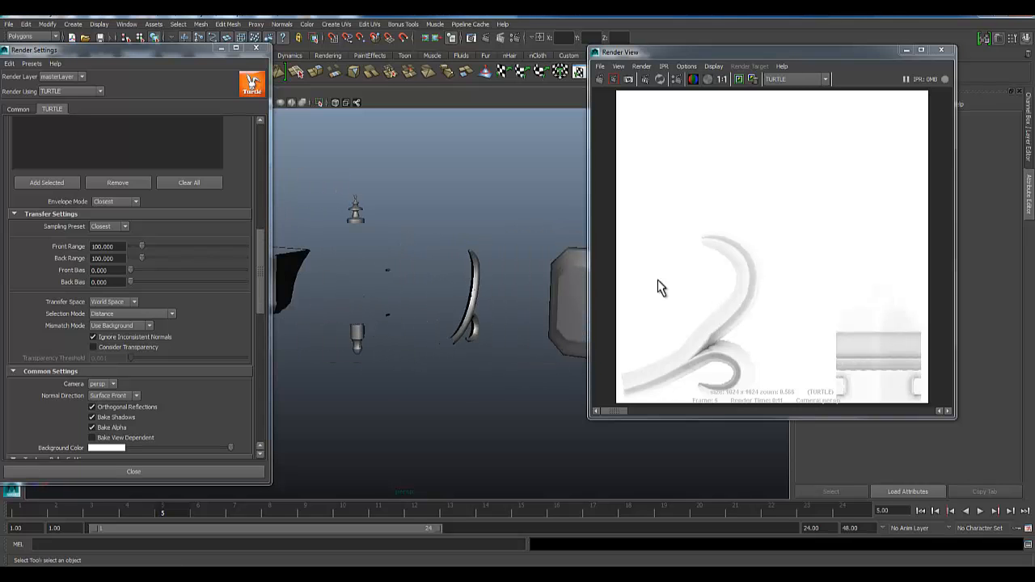
pyautogui.keyDown('alt'); pyautogui.moveTo(397, 314); pyautogui.dragTo(375, 314, button='middle'); pyautogui.keyUp('alt')
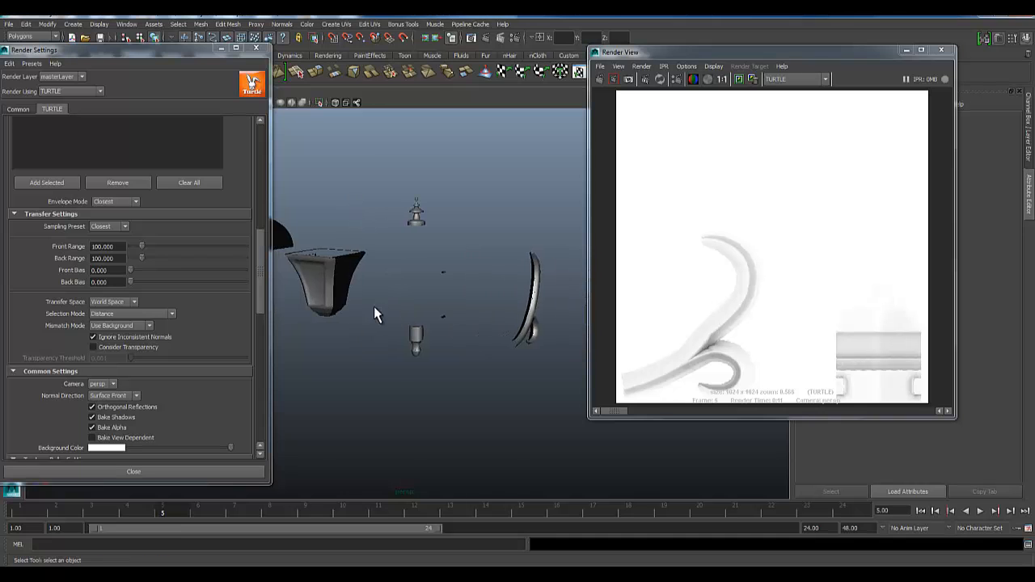
pyautogui.keyDown('alt'); pyautogui.moveTo(414, 334); pyautogui.dragTo(364, 372); pyautogui.keyUp('alt')
pyautogui.scroll(3, 364, 372)
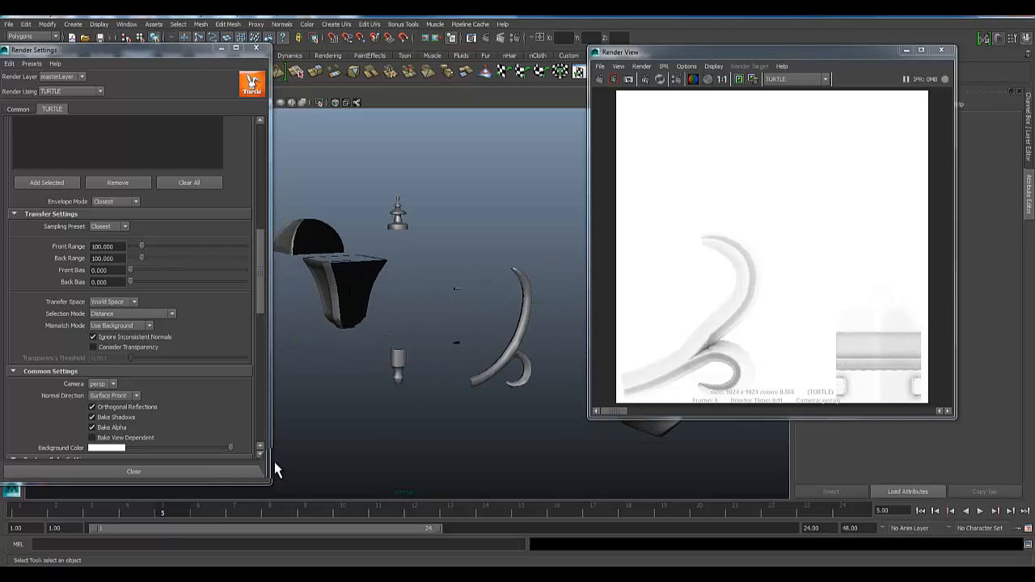
pyautogui.moveTo(165, 512); pyautogui.dragTo(36, 514)
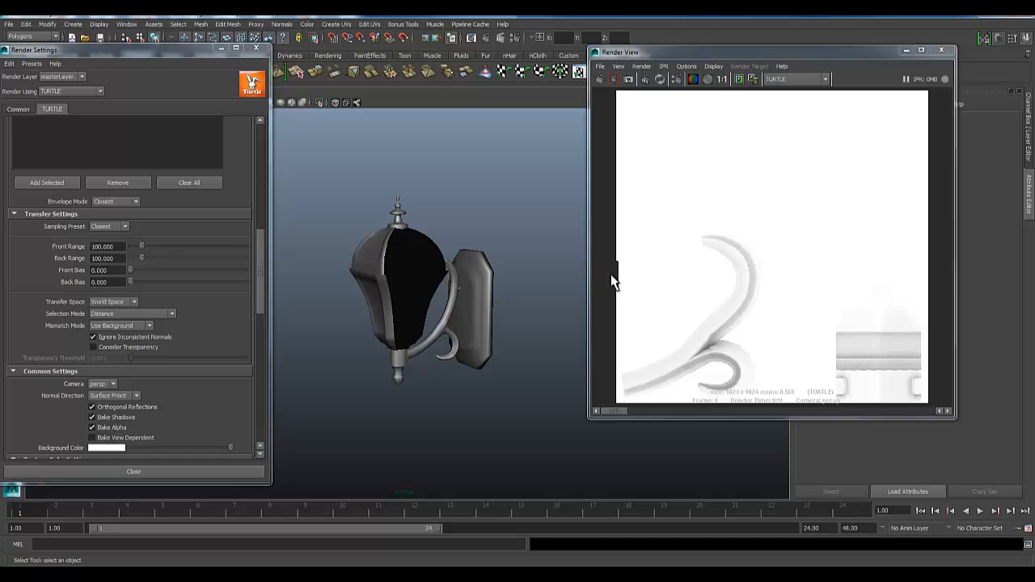
pyautogui.click(739, 78)
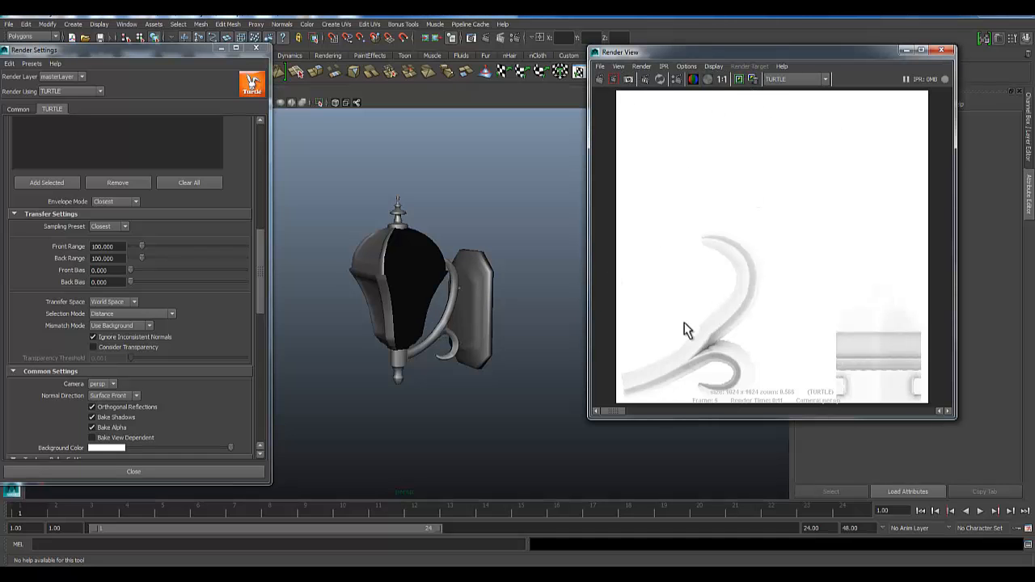
pyautogui.click(602, 78)
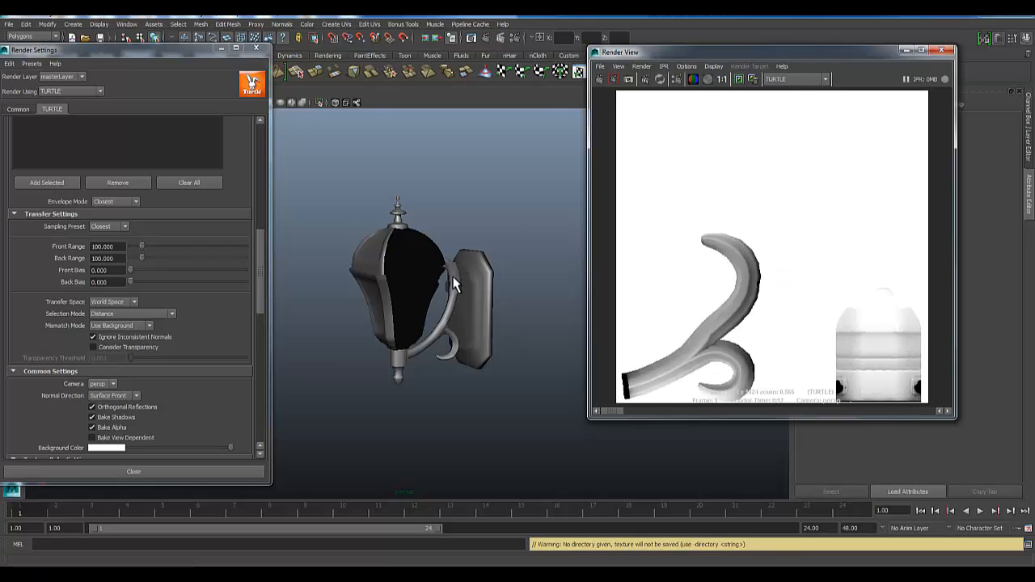
# Compare the baked shading of the connector and peg with their contact areas on the assembled sconce
pyautogui.keyDown('alt'); pyautogui.moveTo(363, 363); pyautogui.dragTo(423, 354, button='right'); pyautogui.keyUp('alt')
pyautogui.keyDown('alt'); pyautogui.moveTo(423, 354); pyautogui.dragTo(350, 369); pyautogui.keyUp('alt')
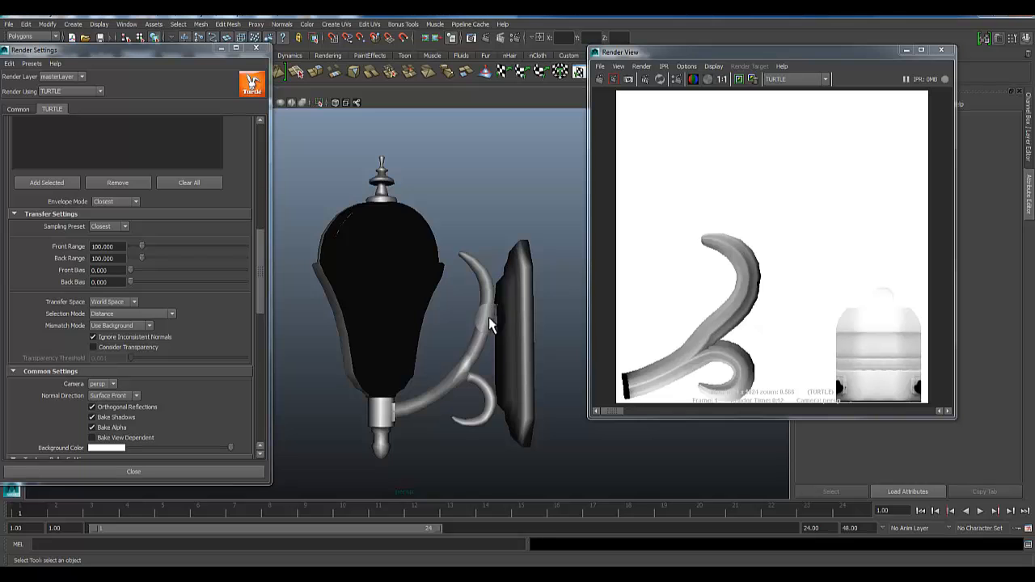
pyautogui.scroll(5, 437, 405)
pyautogui.scroll(3, 753, 317)
pyautogui.scroll(2, 753, 317)
pyautogui.keyDown('alt'); pyautogui.moveTo(732, 342); pyautogui.dragTo(722, 275, button='middle'); pyautogui.keyUp('alt')
pyautogui.scroll(-3, 719, 330)
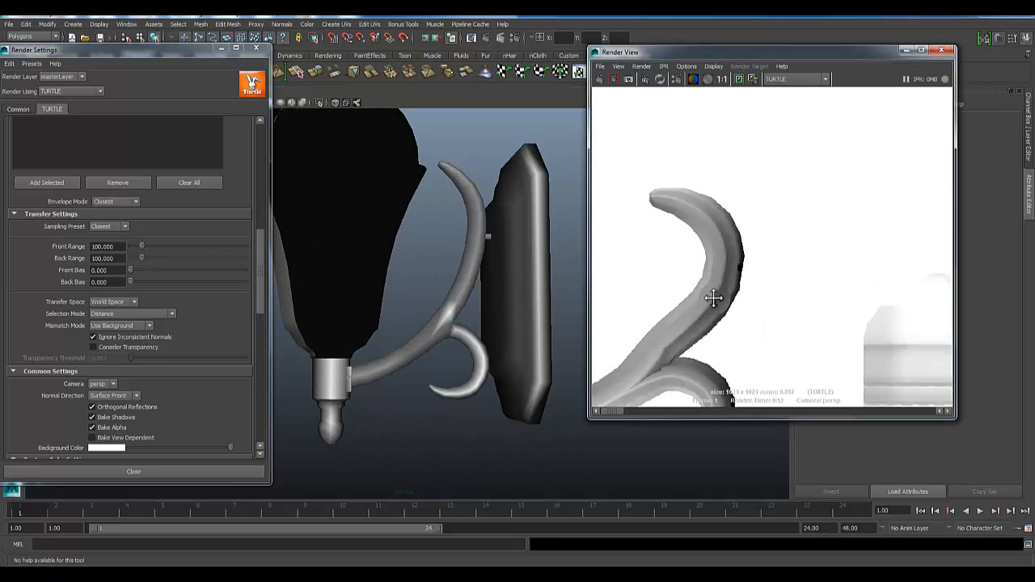
pyautogui.scroll(-6, 841, 344)
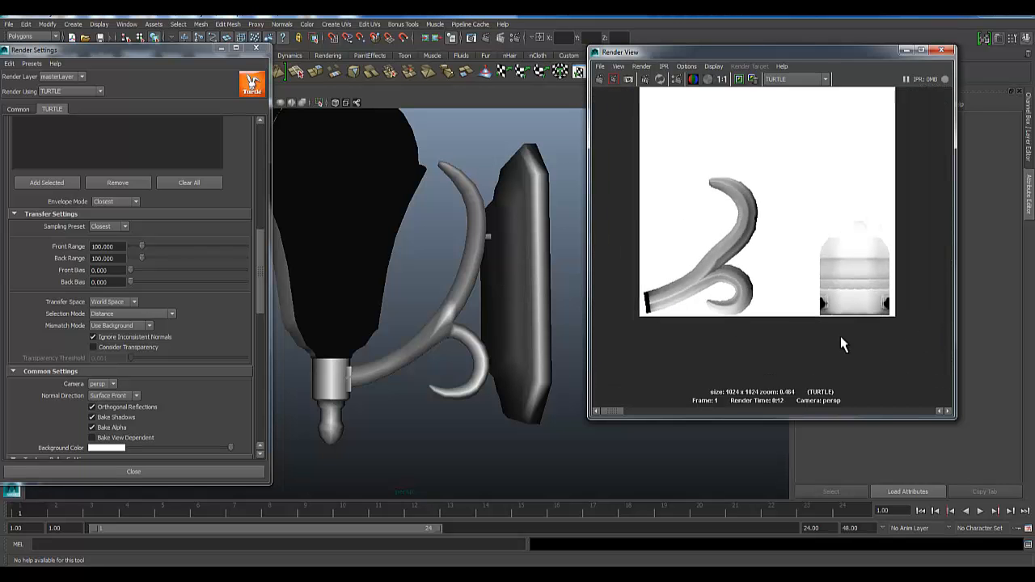
# Compare the stored exploded and assembled bake renders against the sconce model's connector and peg contact areas
pyautogui.keyDown('alt'); pyautogui.moveTo(453, 271); pyautogui.dragTo(469, 323); pyautogui.keyUp('alt')
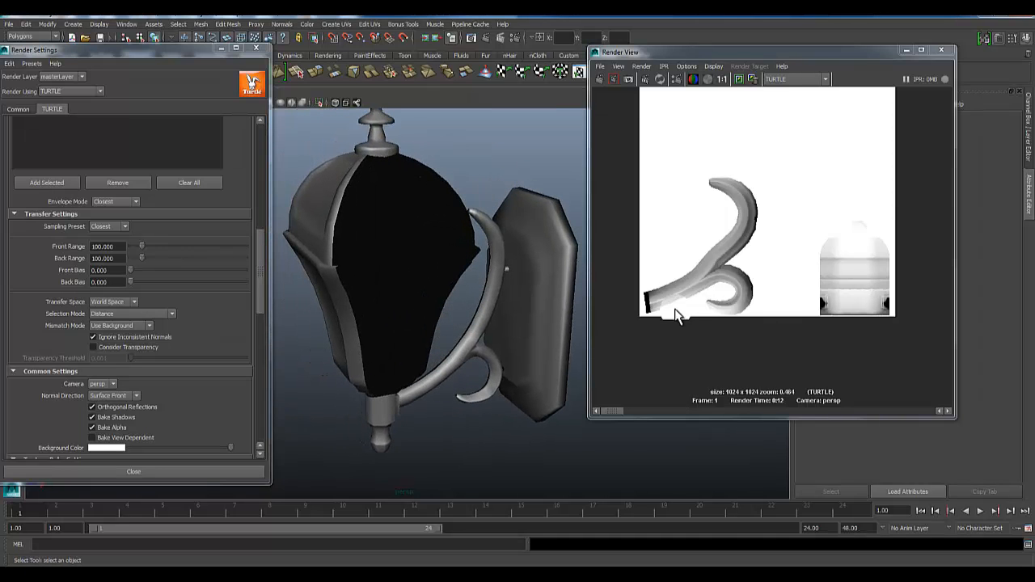
pyautogui.moveTo(617, 410); pyautogui.dragTo(686, 412)
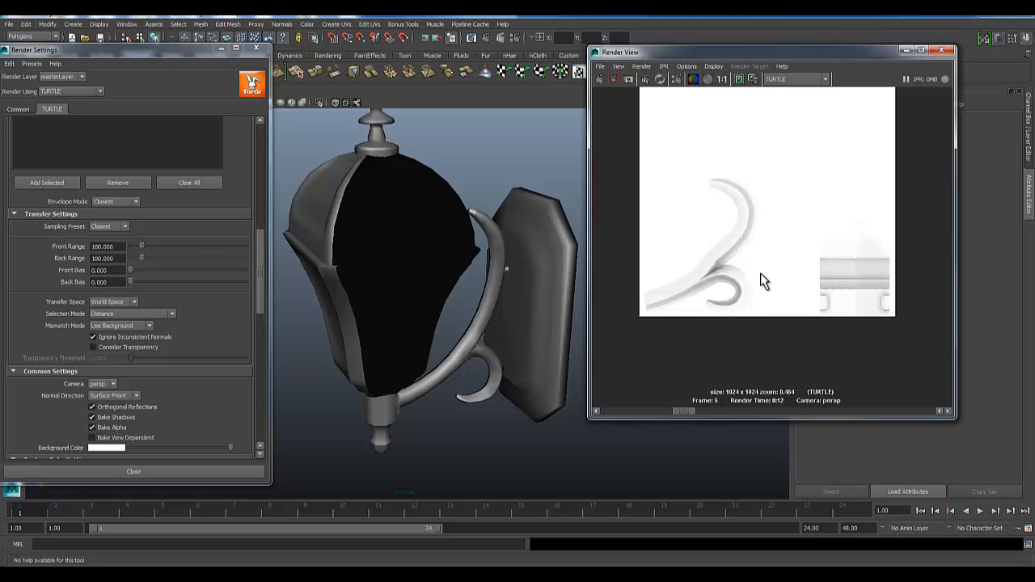
pyautogui.moveTo(681, 412); pyautogui.dragTo(614, 413)
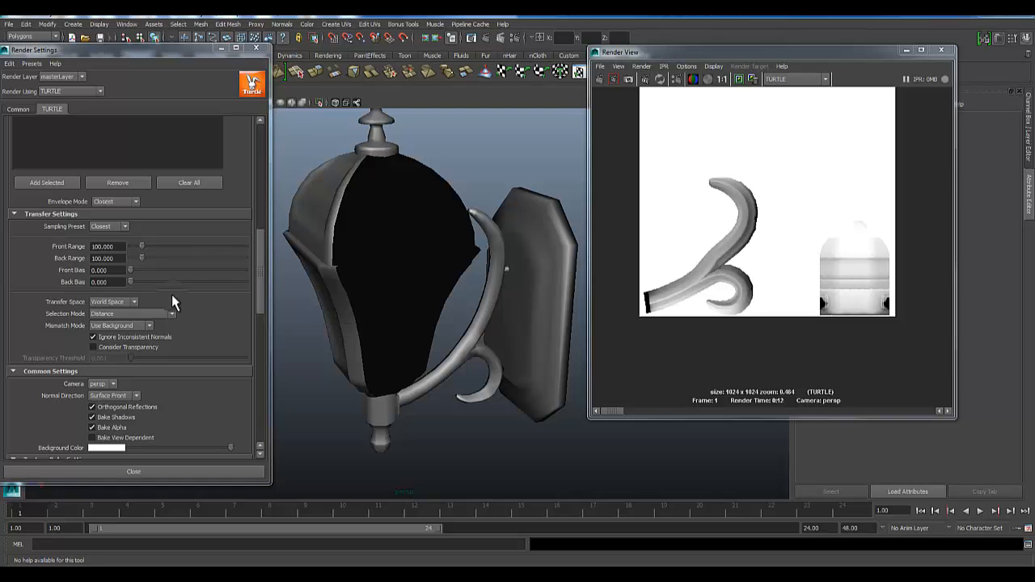
# Review which high-poly source surfaces are assigned to the low-poly peg and connector bake targets, checking the surrounding parts on the model
pyautogui.moveTo(260, 260); pyautogui.dragTo(260, 154)
pyautogui.moveTo(30, 220); pyautogui.dragTo(33, 254)
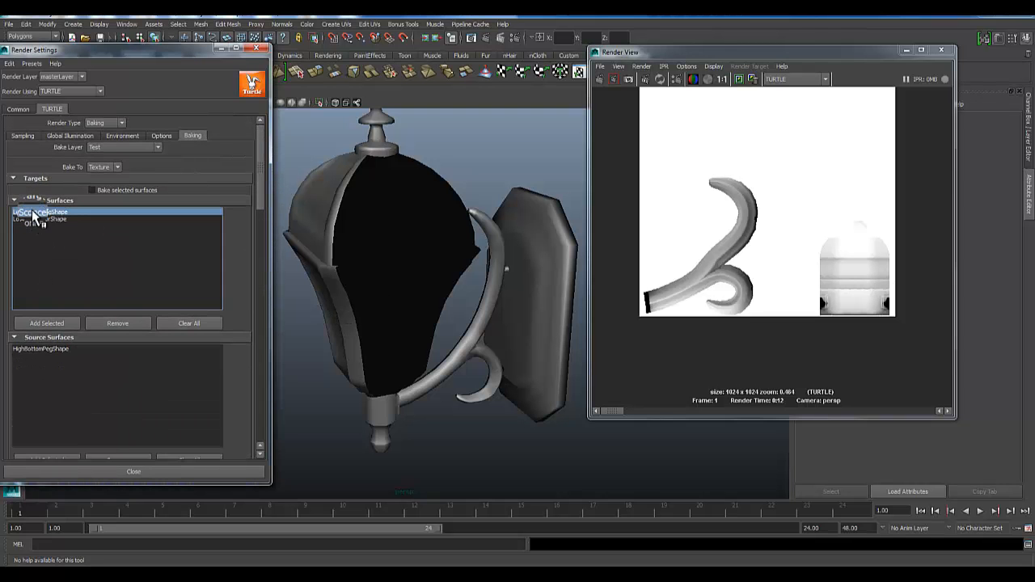
pyautogui.click(41, 219)
pyautogui.keyDown('alt'); pyautogui.moveTo(454, 366); pyautogui.dragTo(428, 398); pyautogui.keyUp('alt')
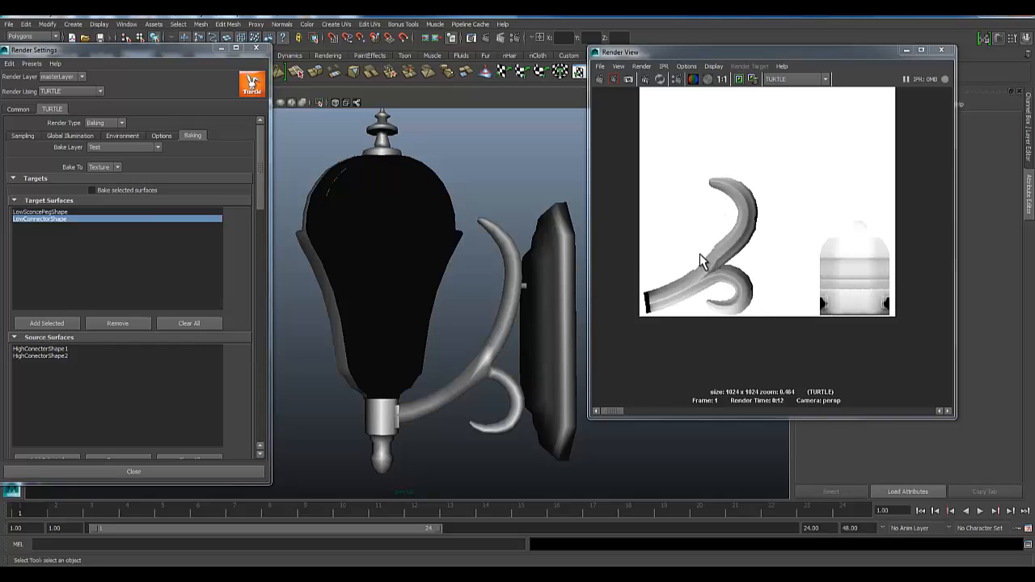
pyautogui.keyDown('alt'); pyautogui.moveTo(422, 385); pyautogui.dragTo(513, 247); pyautogui.keyUp('alt')
pyautogui.click(514, 247)
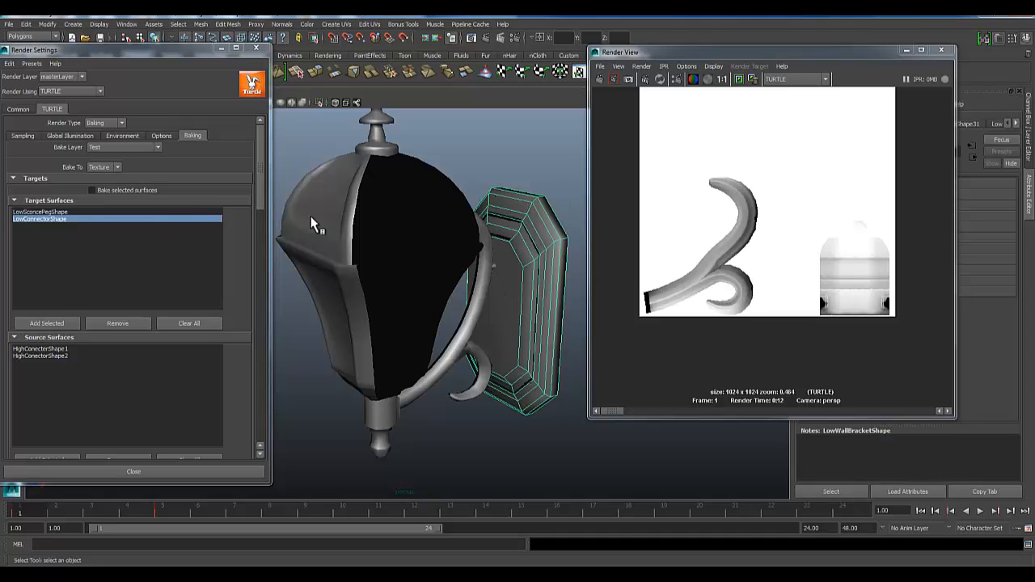
pyautogui.moveTo(35, 219); pyautogui.dragTo(109, 355, button='middle')
pyautogui.click(36, 212)
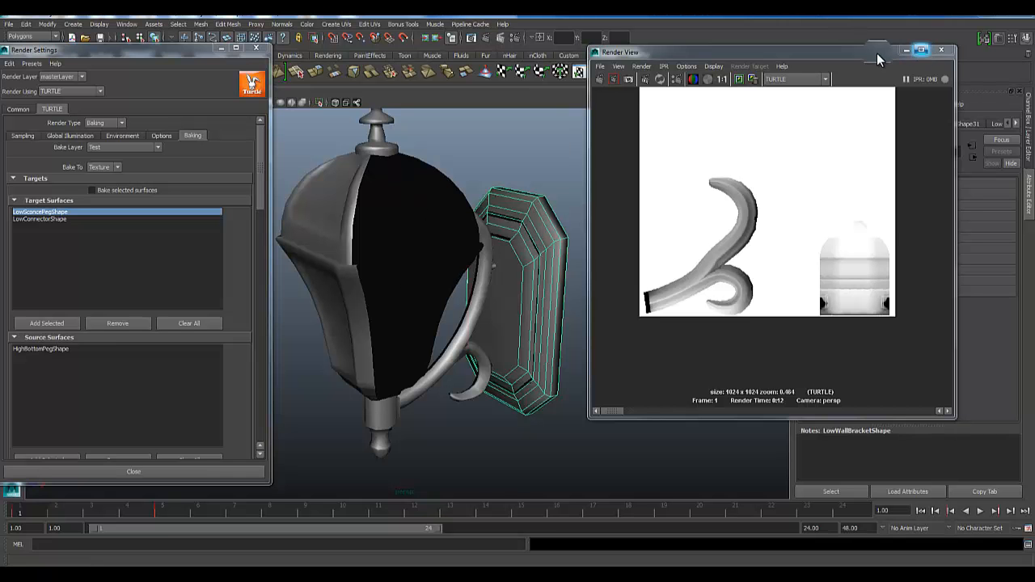
# Close the Render Settings and Render View windows and hide the high-poly sconce layer
pyautogui.moveTo(856, 51); pyautogui.dragTo(322, 55)
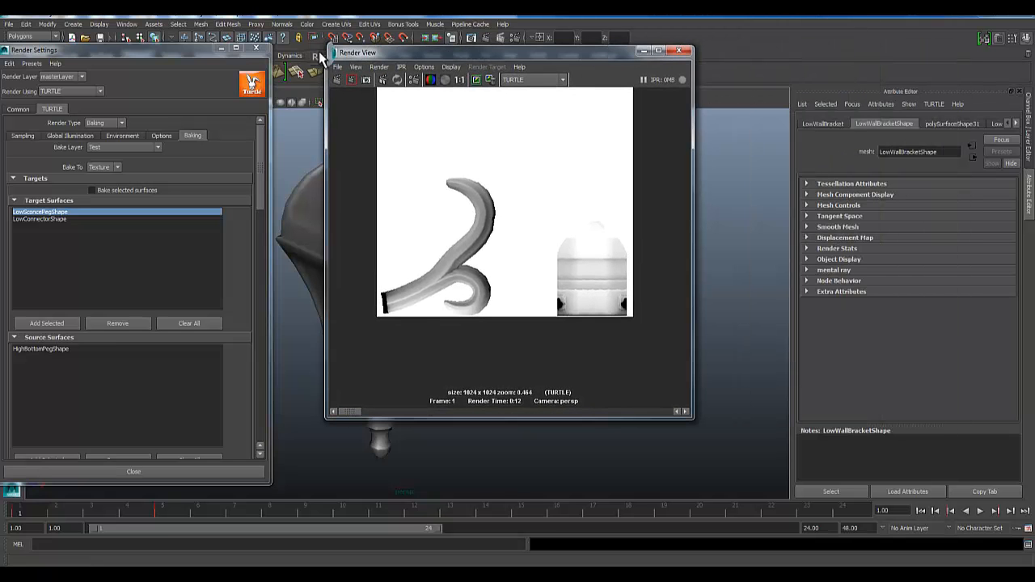
pyautogui.click(253, 50)
pyautogui.click(678, 51)
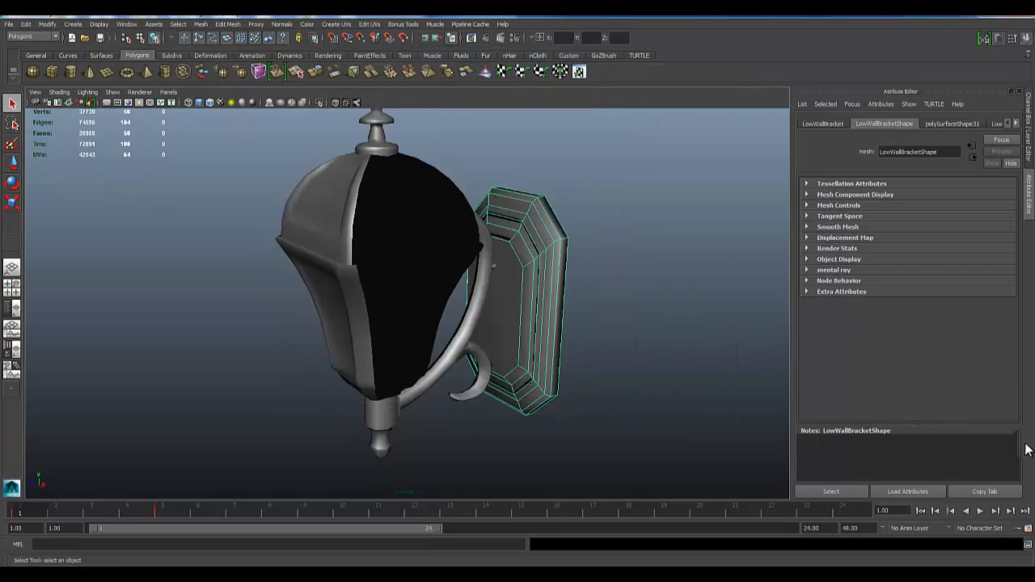
pyautogui.click(1029, 148)
pyautogui.click(913, 451)
# Select the low-poly sconce top and open the attributes of its TestShader Blinn material
pyautogui.keyDown('alt'); pyautogui.moveTo(672, 396); pyautogui.dragTo(332, 245); pyautogui.keyUp('alt')
pyautogui.click(330, 245)
pyautogui.click(1028, 190)
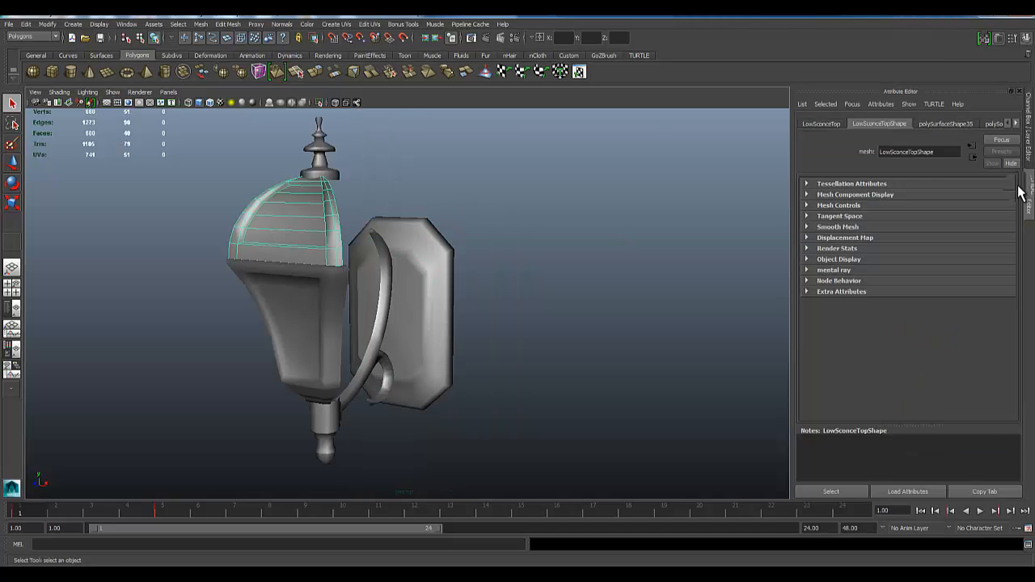
pyautogui.click(1016, 124)
pyautogui.click(1015, 123)
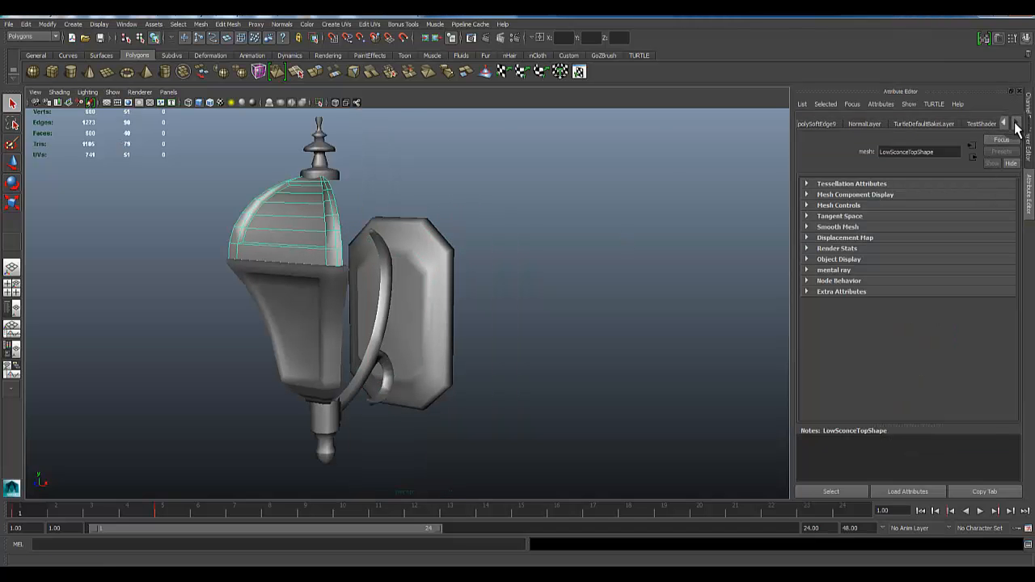
pyautogui.click(985, 124)
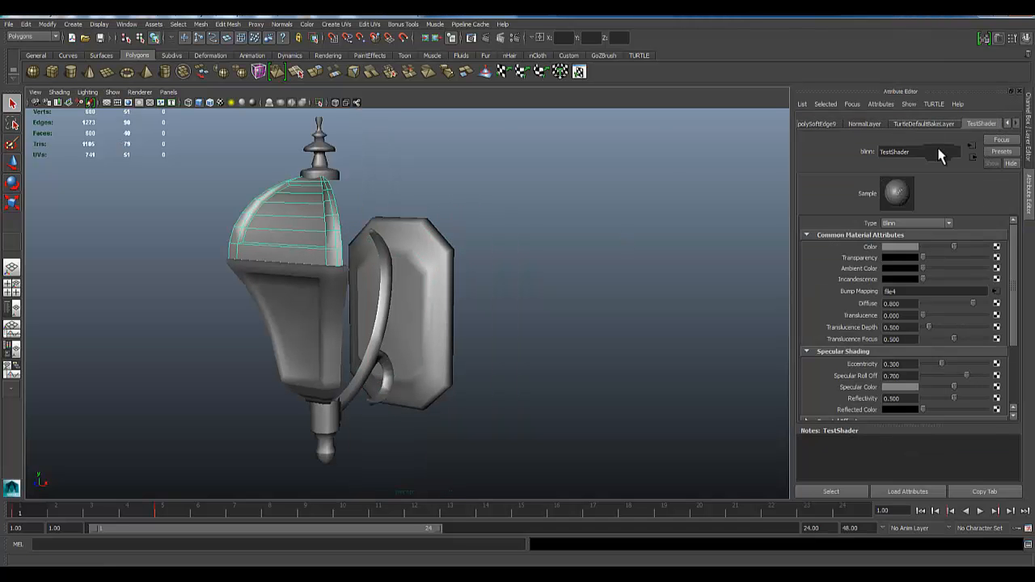
pyautogui.click(910, 222)
pyautogui.click(1003, 230)
pyautogui.scroll(-2, 863, 332)
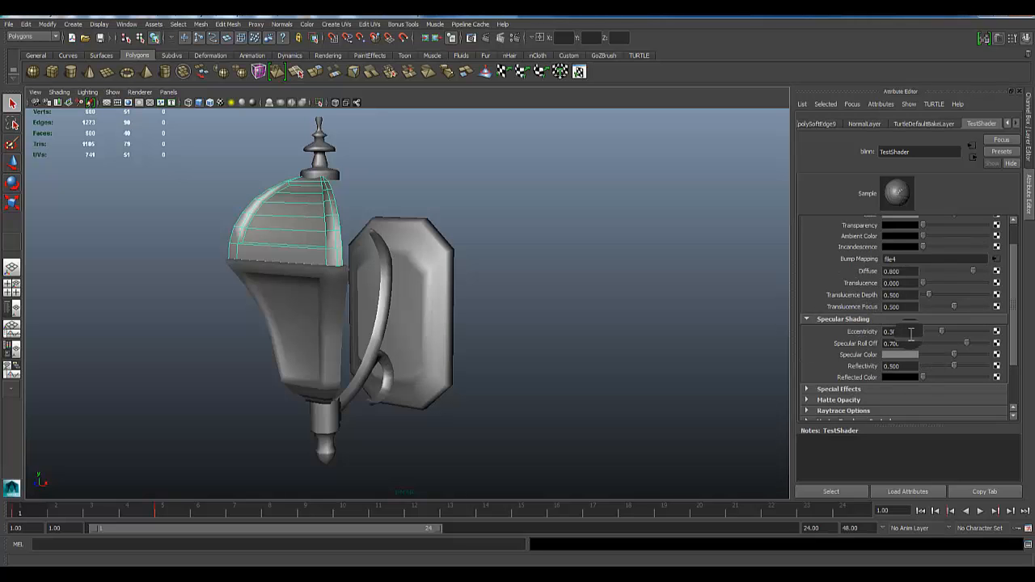
pyautogui.scroll(2, 859, 245)
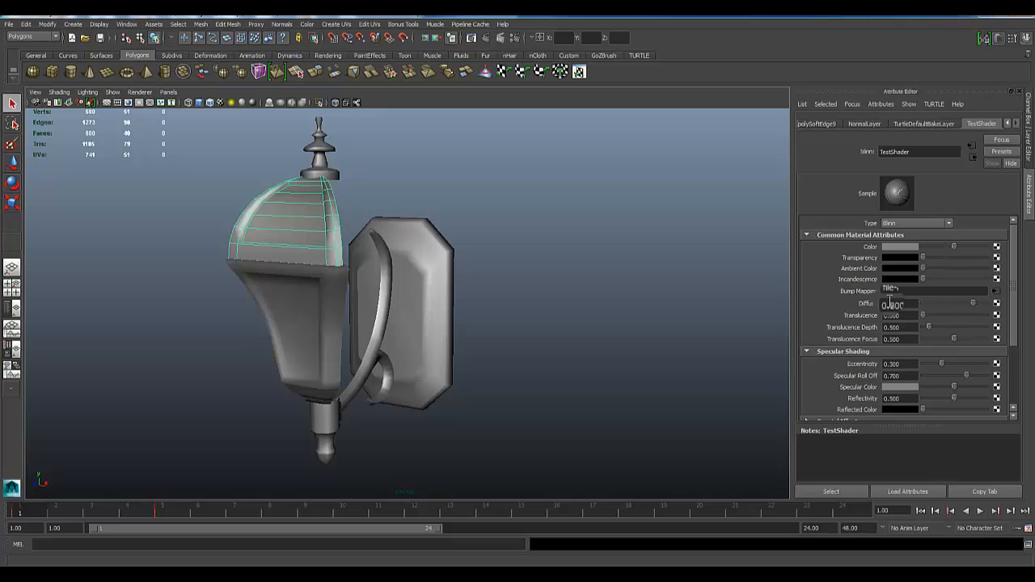
# Break TestShader's existing Bump Mapping connection and map a new 2D File texture to that attribute
pyautogui.keyDown('alt'); pyautogui.moveTo(518, 275); pyautogui.dragTo(469, 295); pyautogui.keyUp('alt')
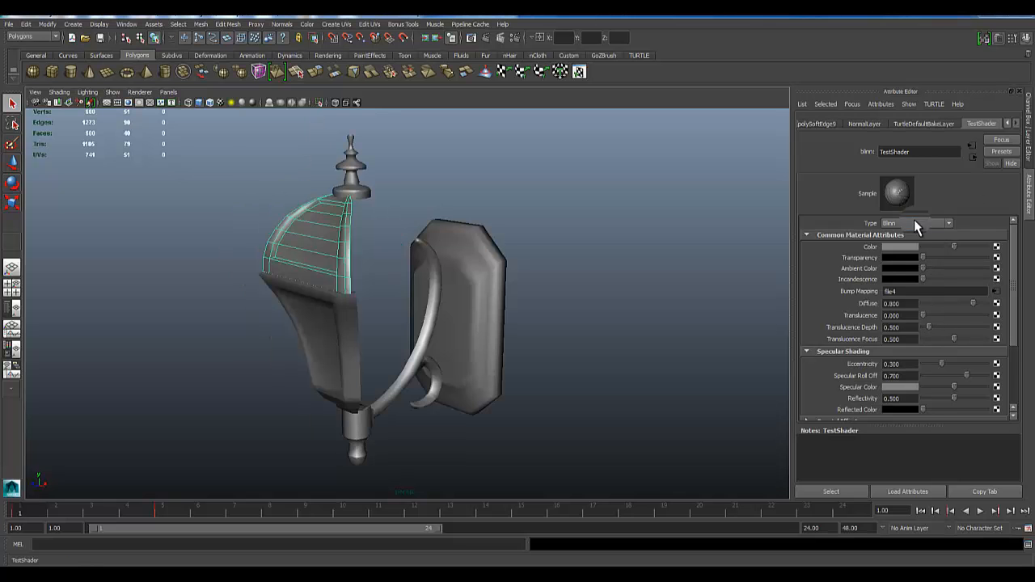
pyautogui.rightClick(848, 292)
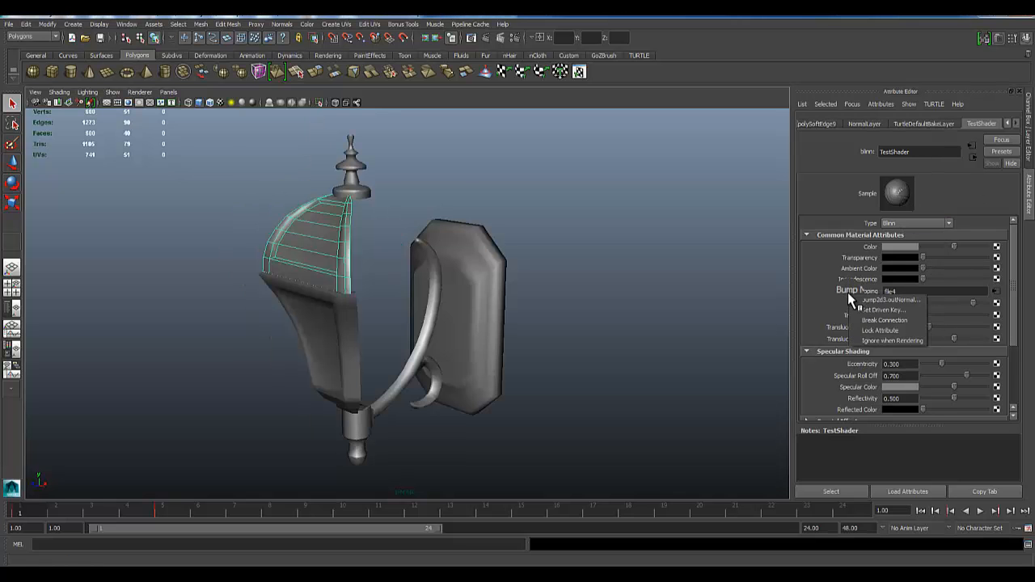
pyautogui.click(878, 320)
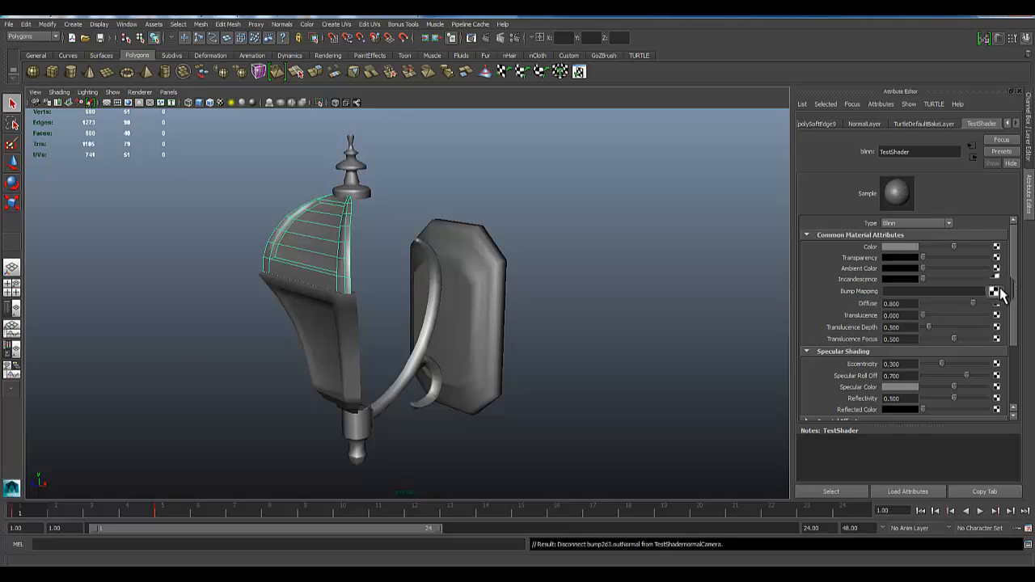
pyautogui.click(997, 291)
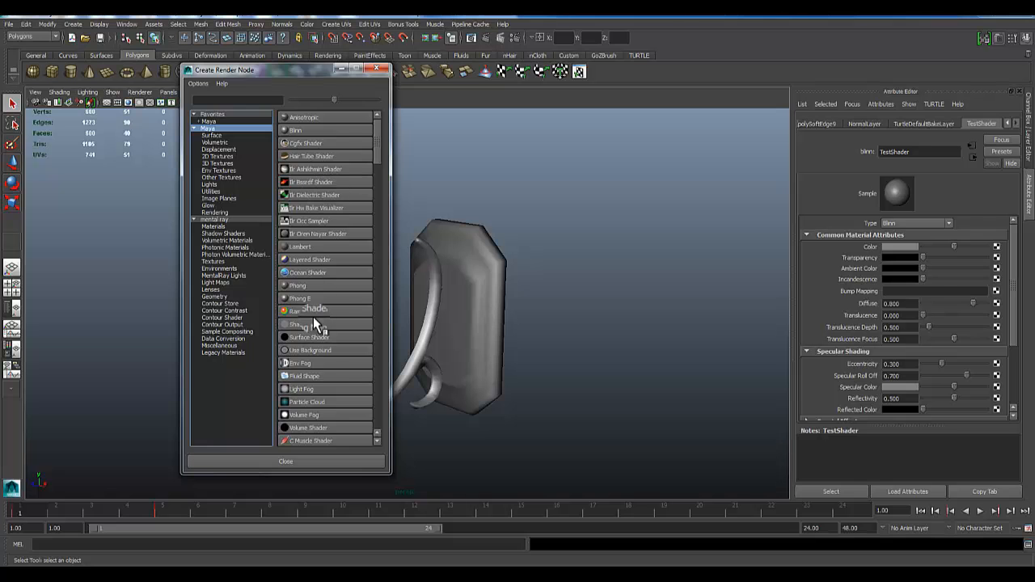
pyautogui.click(217, 156)
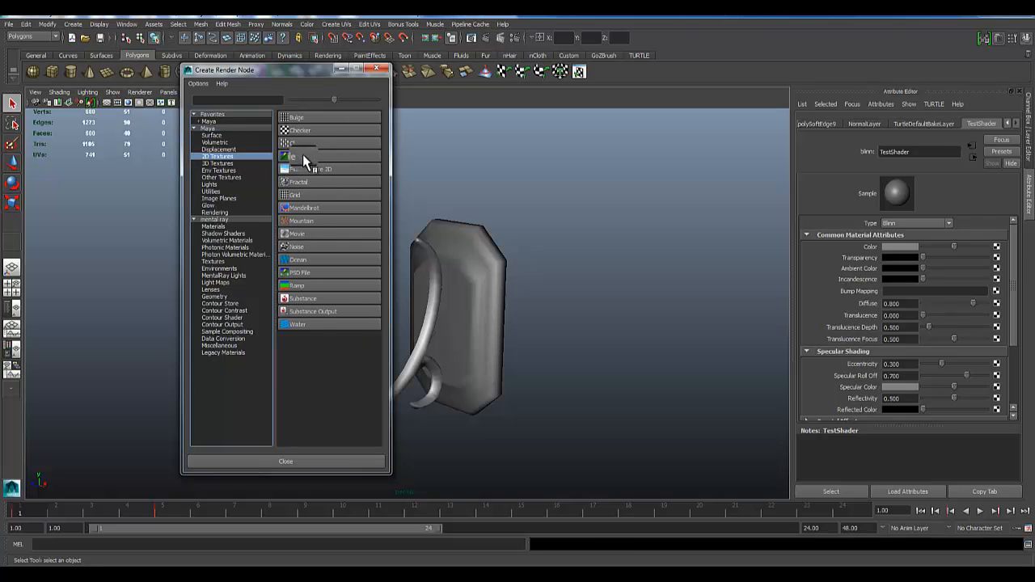
pyautogui.click(304, 156)
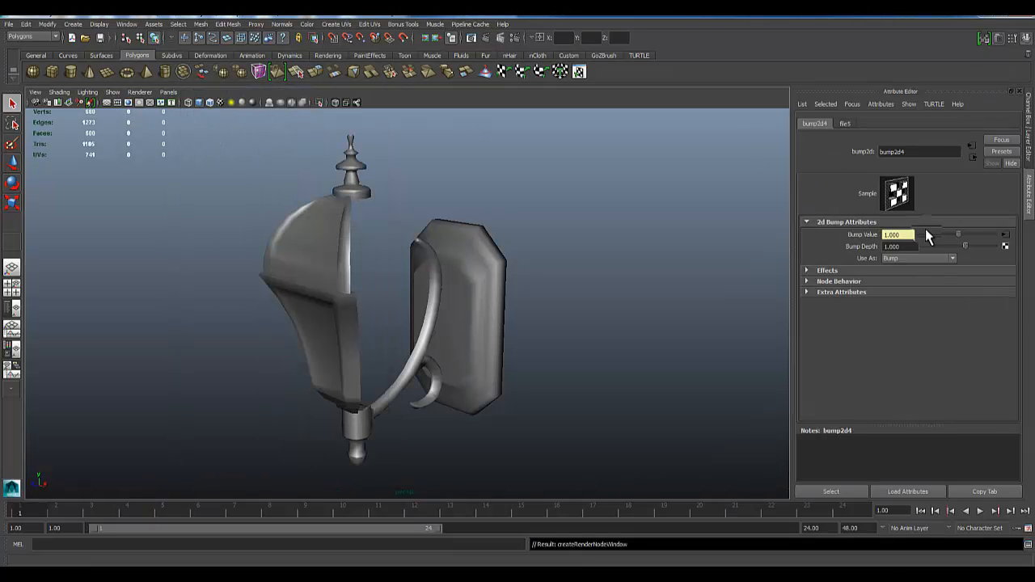
# Set the new bump node to be used as Tangent Space Normals
pyautogui.click(1004, 235)
pyautogui.click(895, 259)
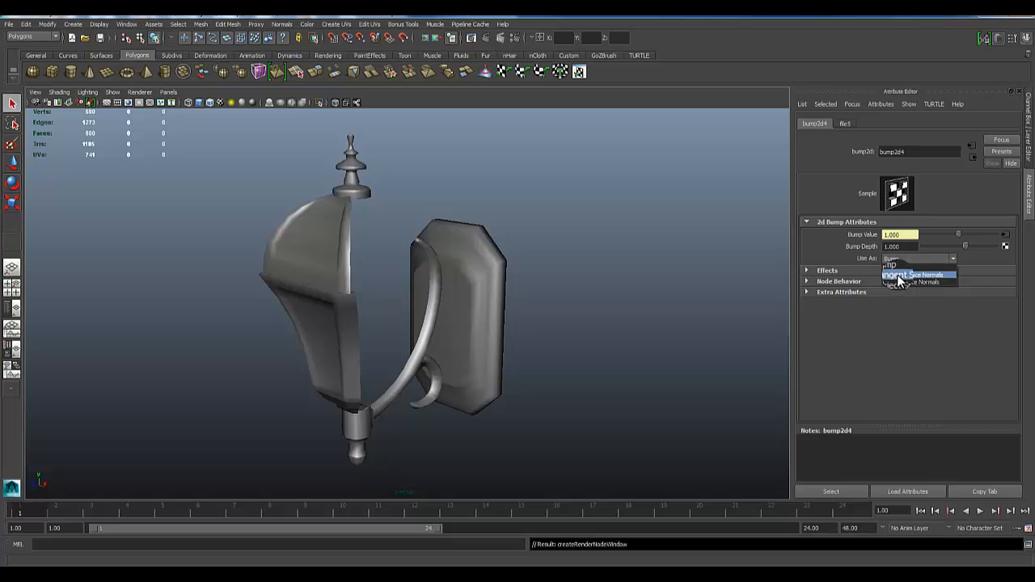
pyautogui.click(899, 276)
# Load sconceNorm1.png from the desktop's WallSconce folder into the bump node's file texture
pyautogui.click(1006, 234)
pyautogui.click(1001, 276)
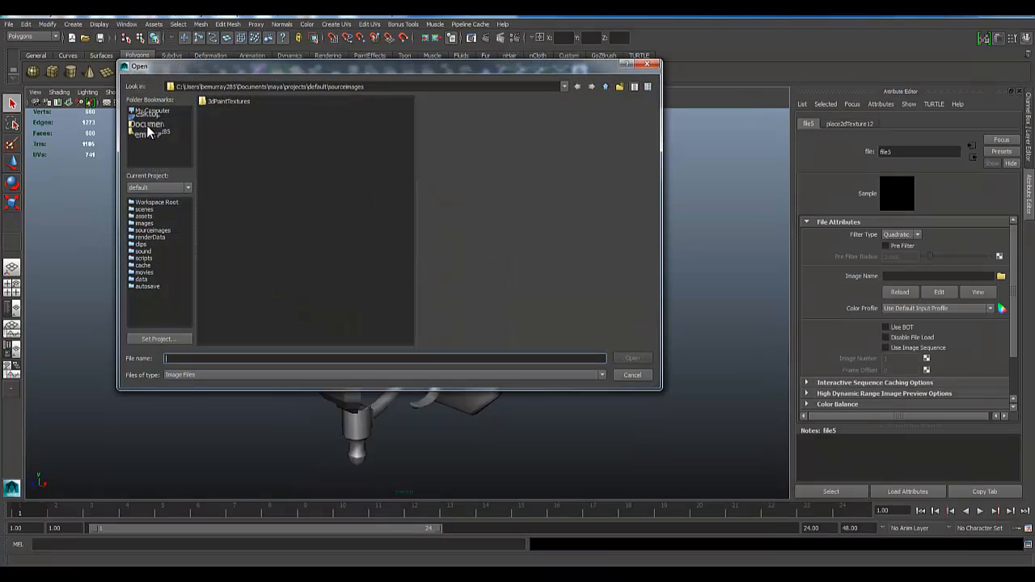
pyautogui.click(144, 118)
pyautogui.doubleClick(231, 224)
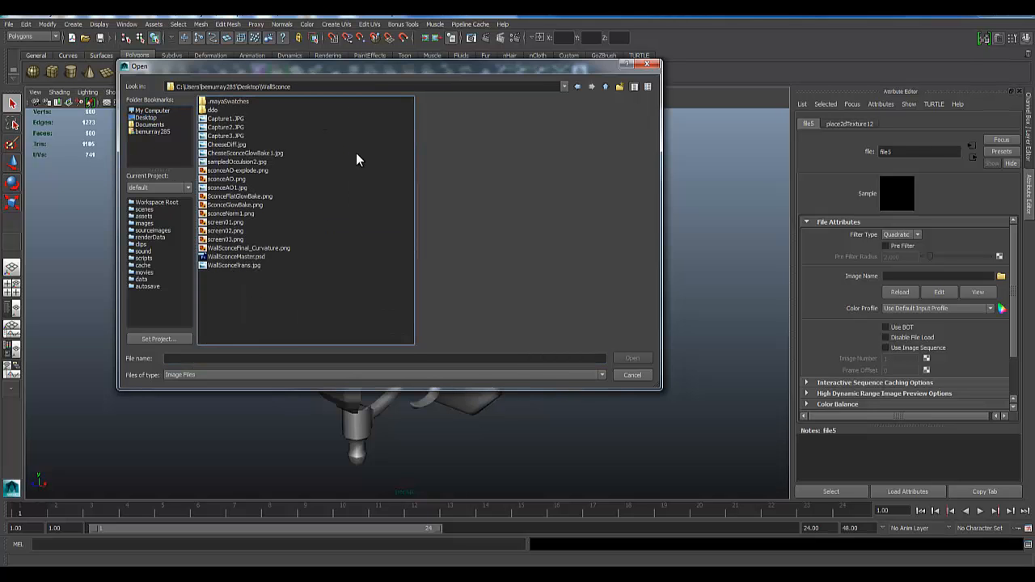
pyautogui.click(231, 214)
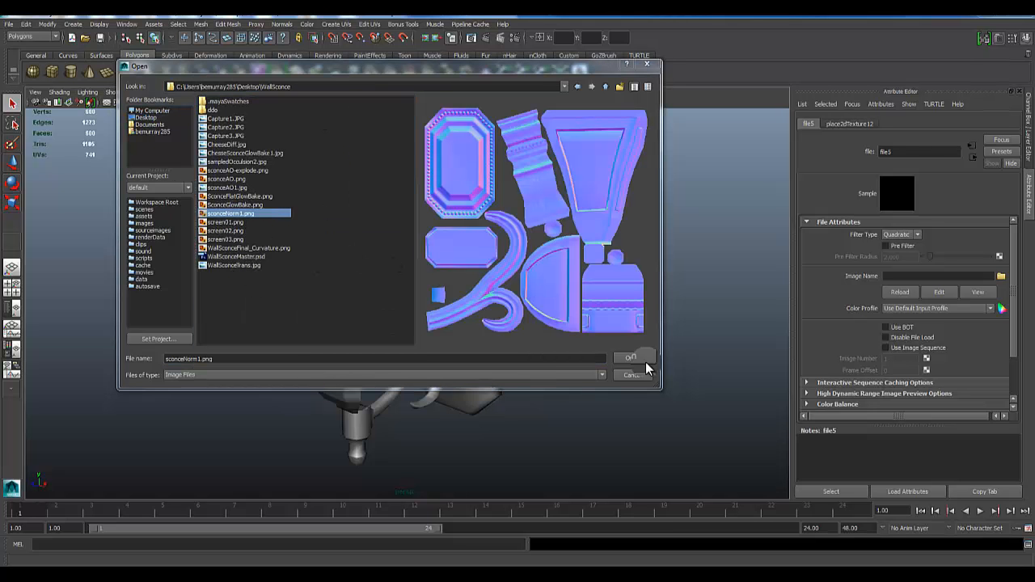
pyautogui.click(631, 358)
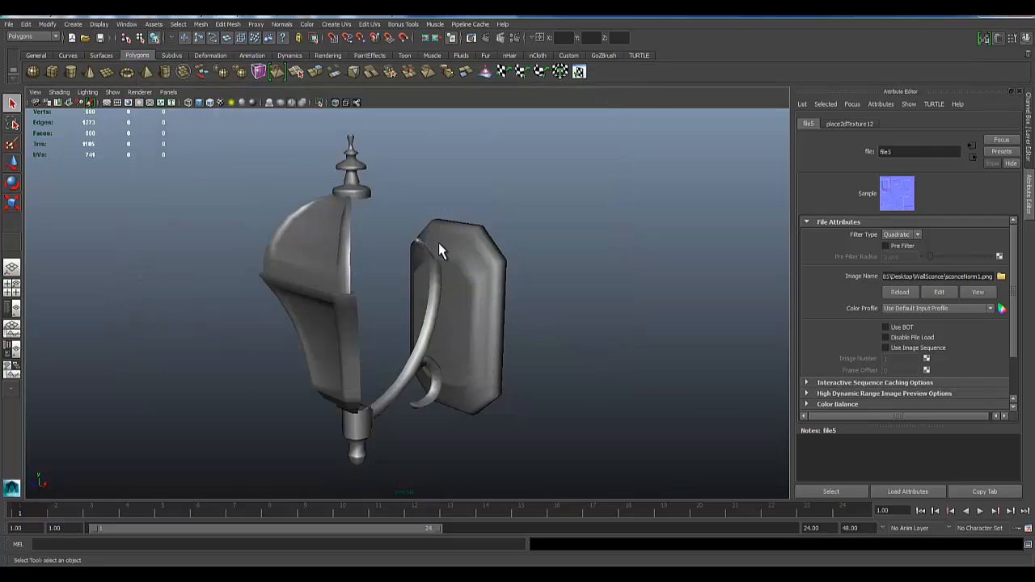
# Turn on textured display and High Quality Rendering in the viewport to preview the normal map on the sconce
pyautogui.moveTo(509, 338)
pyautogui.keyDown('alt'); pyautogui.mouseDown()
pyautogui.moveTo(539, 342)
pyautogui.moveTo(557, 319)
pyautogui.moveTo(476, 277)
pyautogui.mouseUp(); pyautogui.keyUp('alt')
pyautogui.press('6')
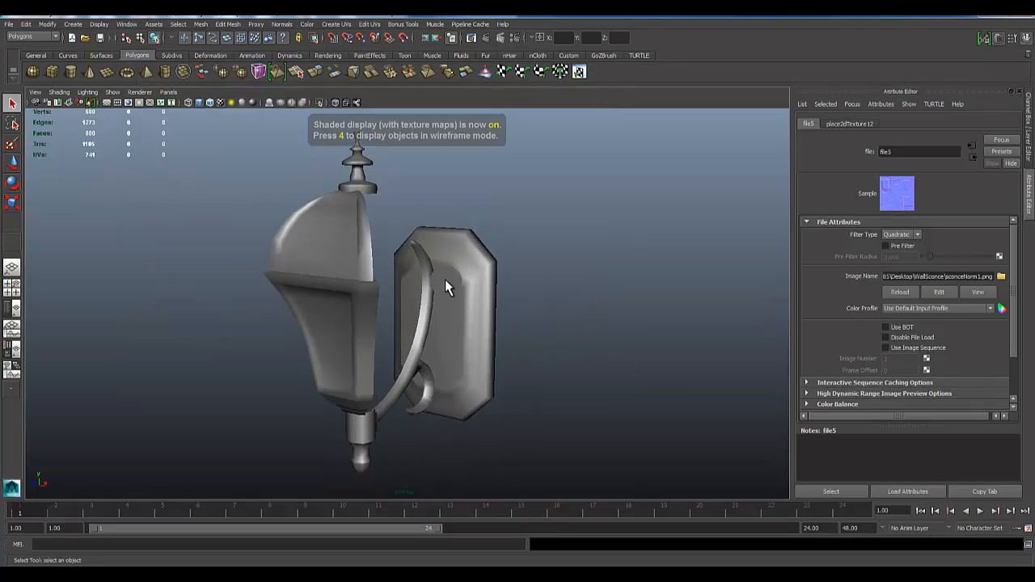
pyautogui.moveTo(226, 316)
pyautogui.keyDown('alt'); pyautogui.mouseDown()
pyautogui.moveTo(245, 332)
pyautogui.moveTo(219, 325)
pyautogui.mouseUp(); pyautogui.keyUp('alt')
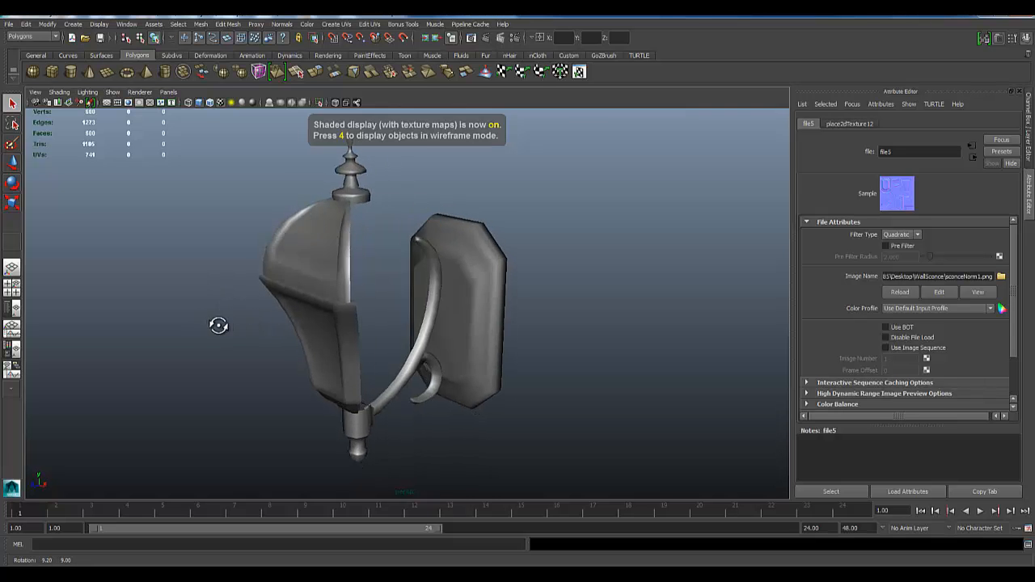
pyautogui.click(139, 92)
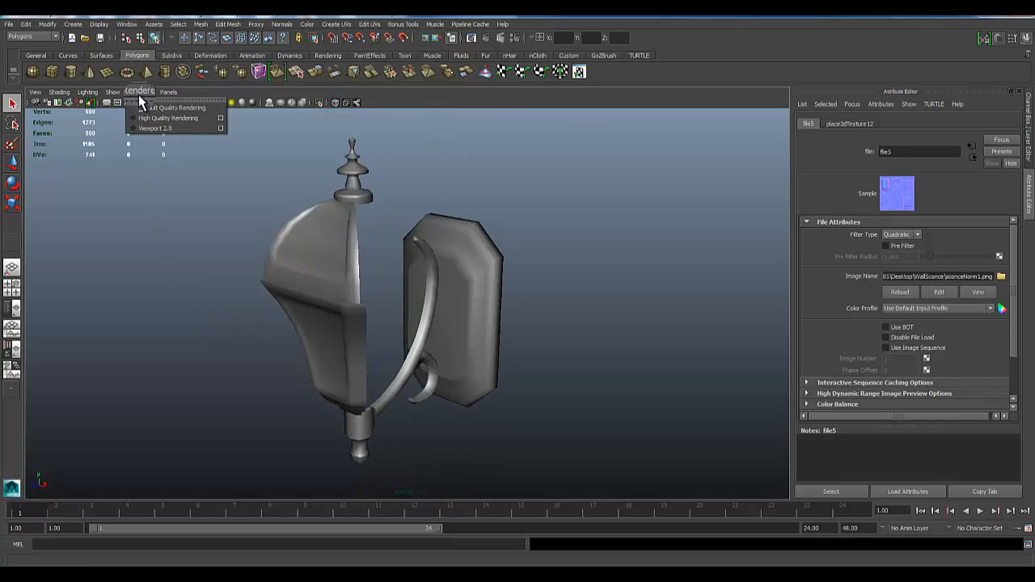
pyautogui.click(156, 121)
pyautogui.keyDown('alt'); pyautogui.moveTo(249, 338); pyautogui.dragTo(212, 341); pyautogui.keyUp('alt')
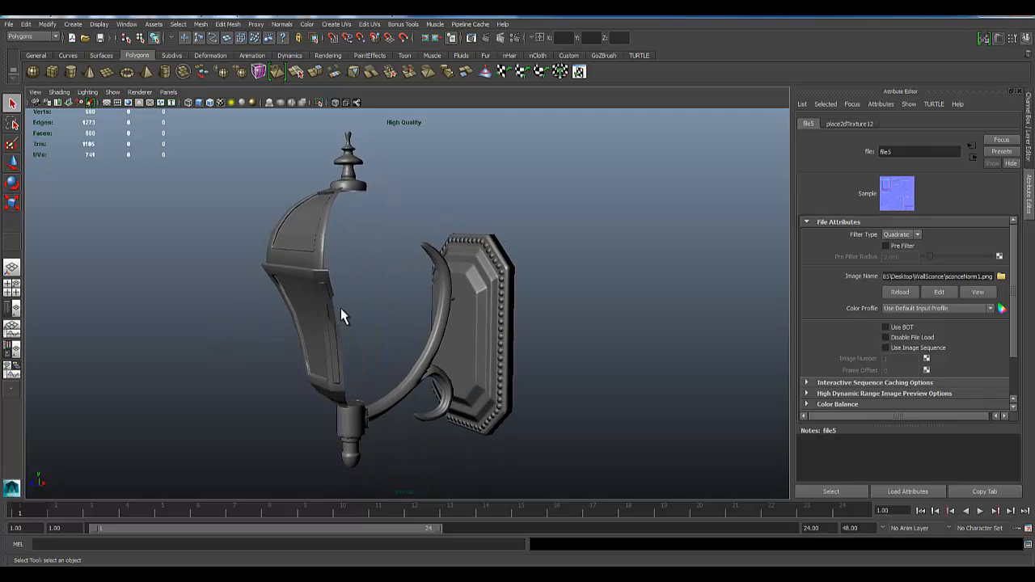
pyautogui.scroll(-1, 348, 315)
# Return to TestShader, map a new File texture to its Color, and load sconceAO1.jpg as the image
pyautogui.click(973, 157)
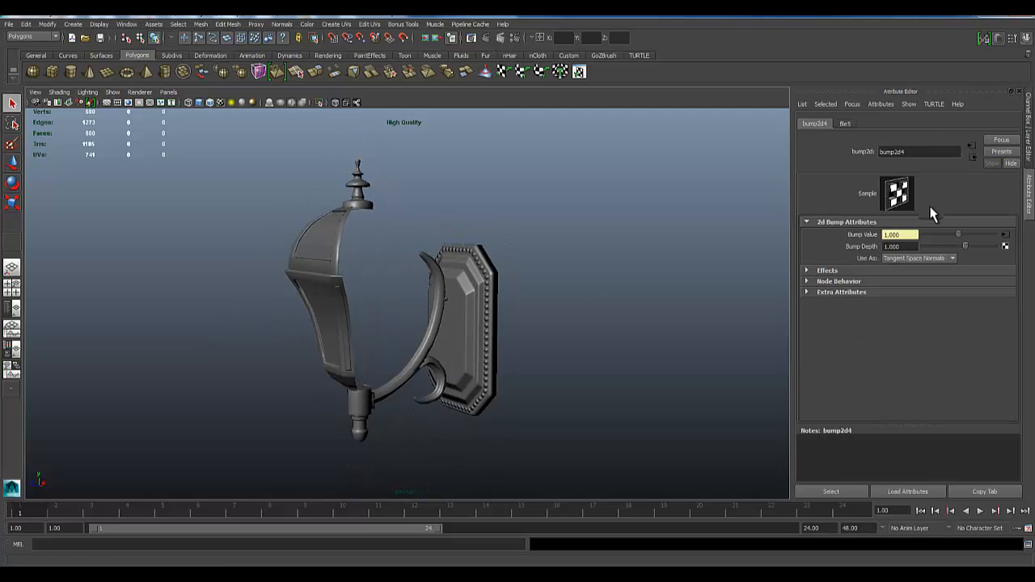
pyautogui.click(973, 157)
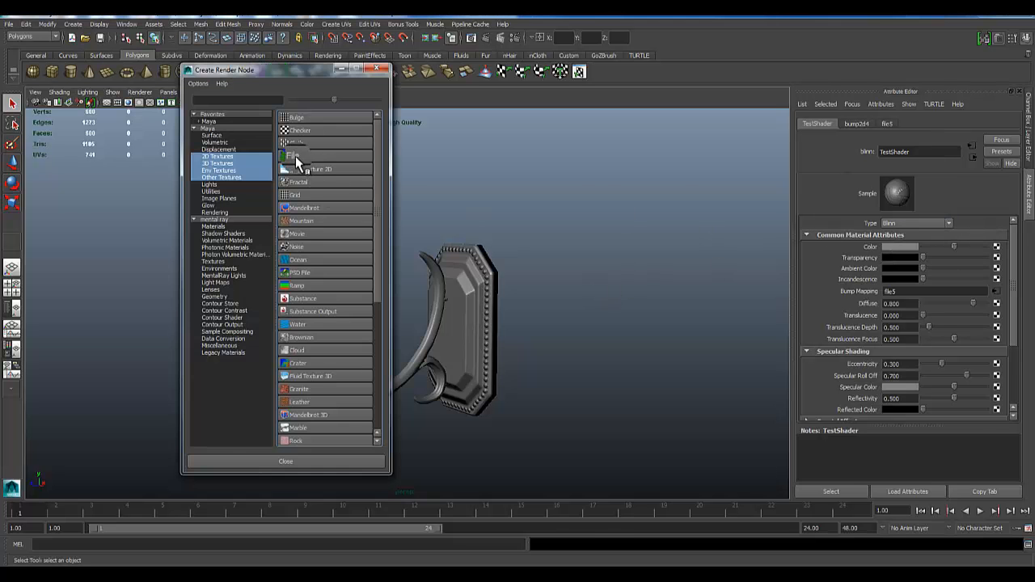
pyautogui.click(296, 159)
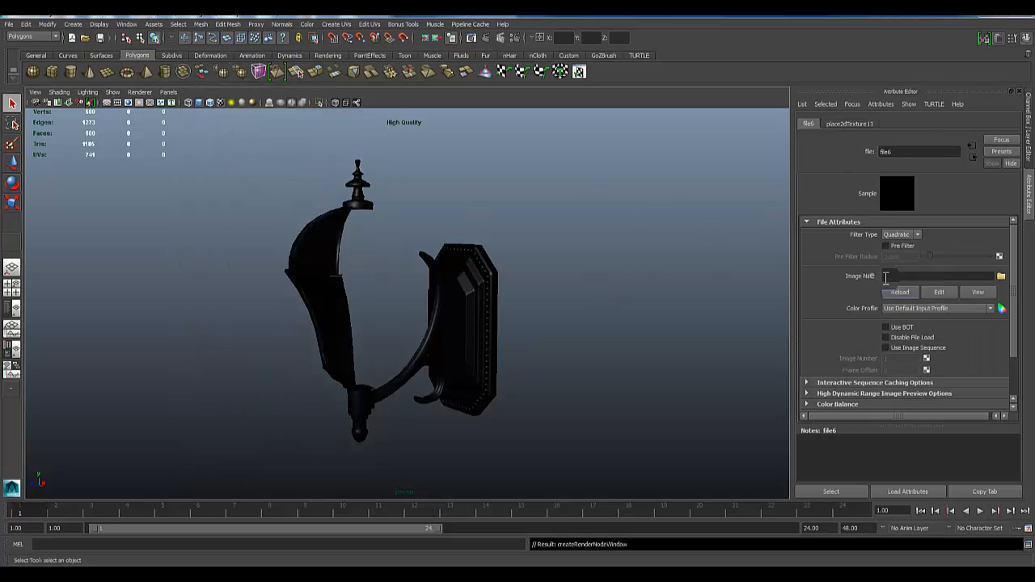
pyautogui.click(1002, 275)
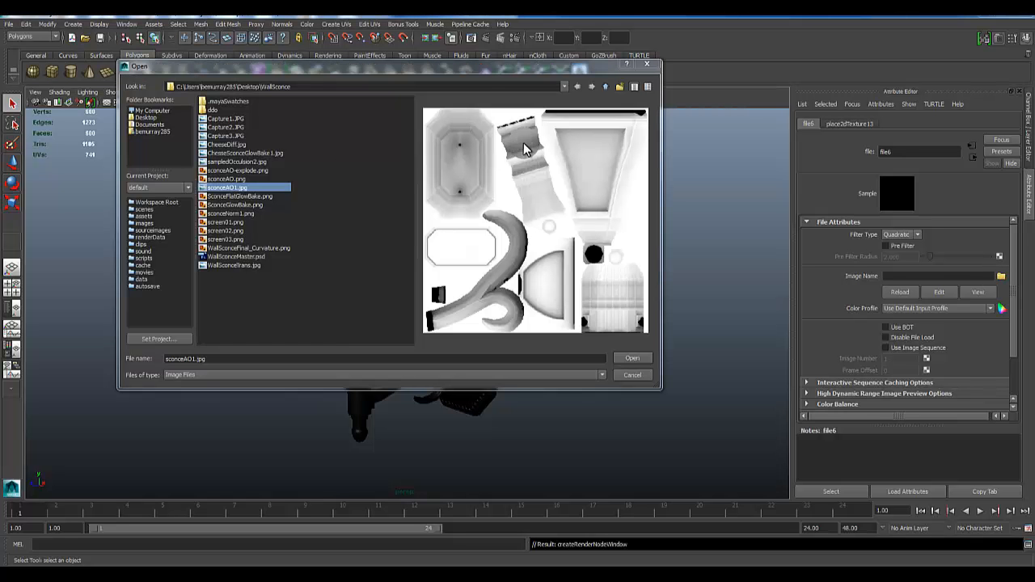
pyautogui.click(630, 358)
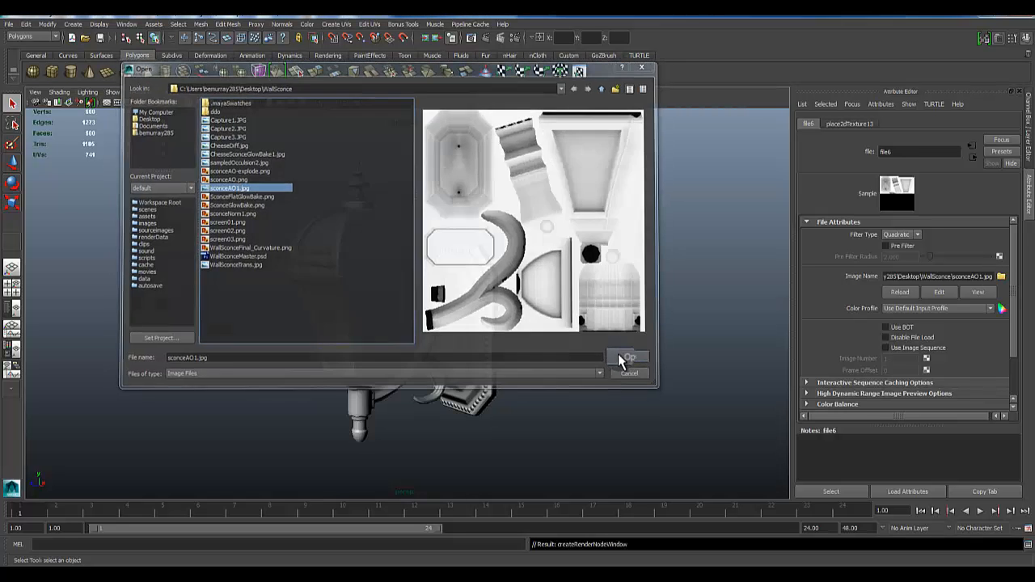
# Examine the occlusion map's shading on the low-poly sconce up close from several angles
pyautogui.keyDown('alt'); pyautogui.moveTo(472, 331); pyautogui.dragTo(366, 374); pyautogui.keyUp('alt')
pyautogui.keyDown('alt'); pyautogui.moveTo(366, 374); pyautogui.dragTo(323, 215, button='right'); pyautogui.keyUp('alt')
pyautogui.keyDown('alt'); pyautogui.moveTo(346, 373); pyautogui.dragTo(334, 292); pyautogui.keyUp('alt')
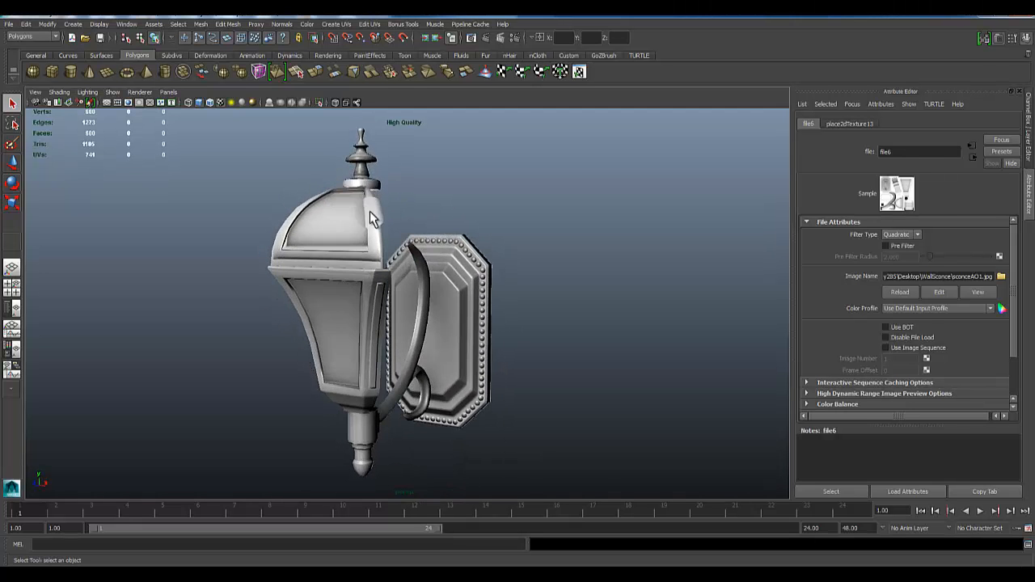